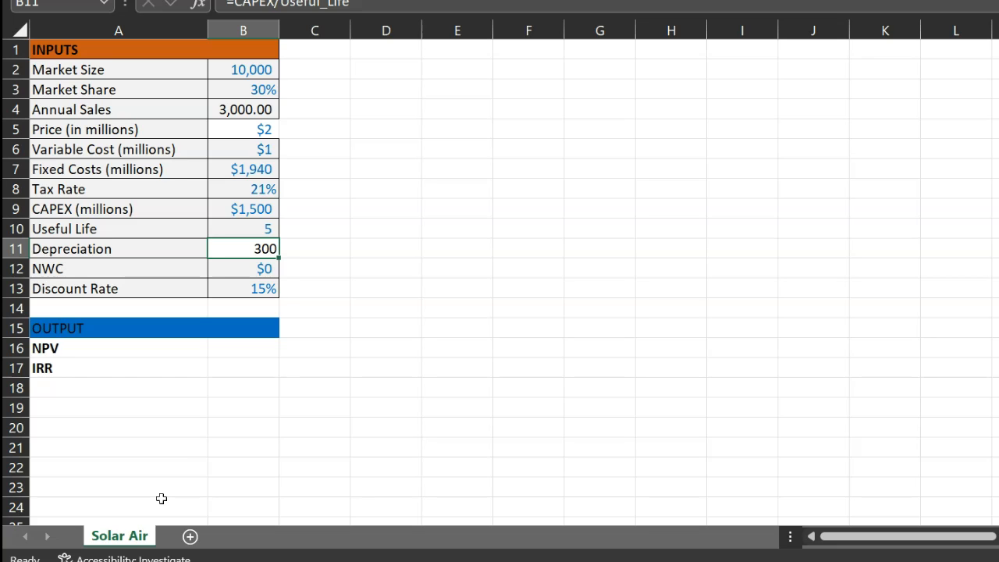
Review the inputs from Market Size through Depreciation, checking the Annual Sales and Depreciation formulas.
click(259, 214)
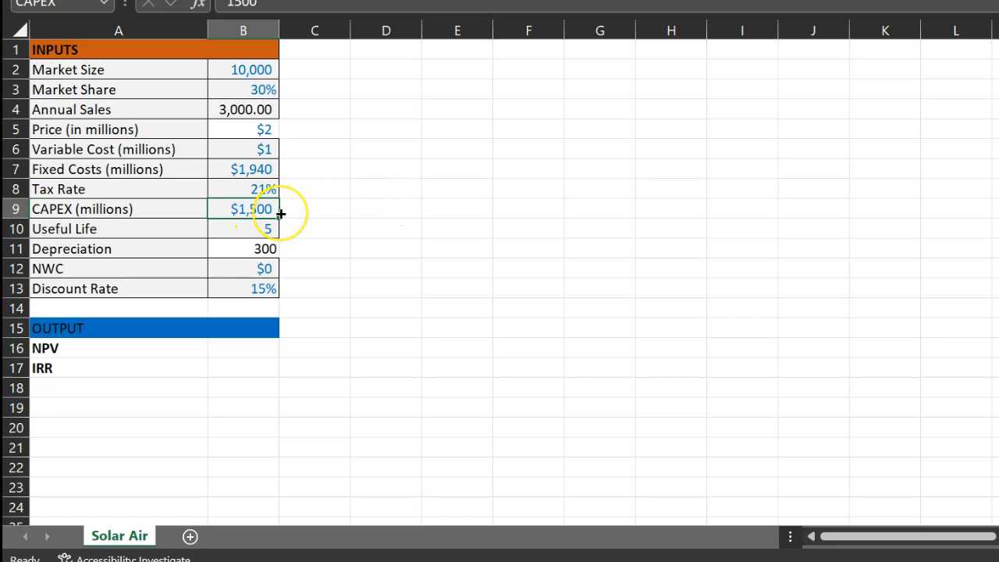
click(258, 209)
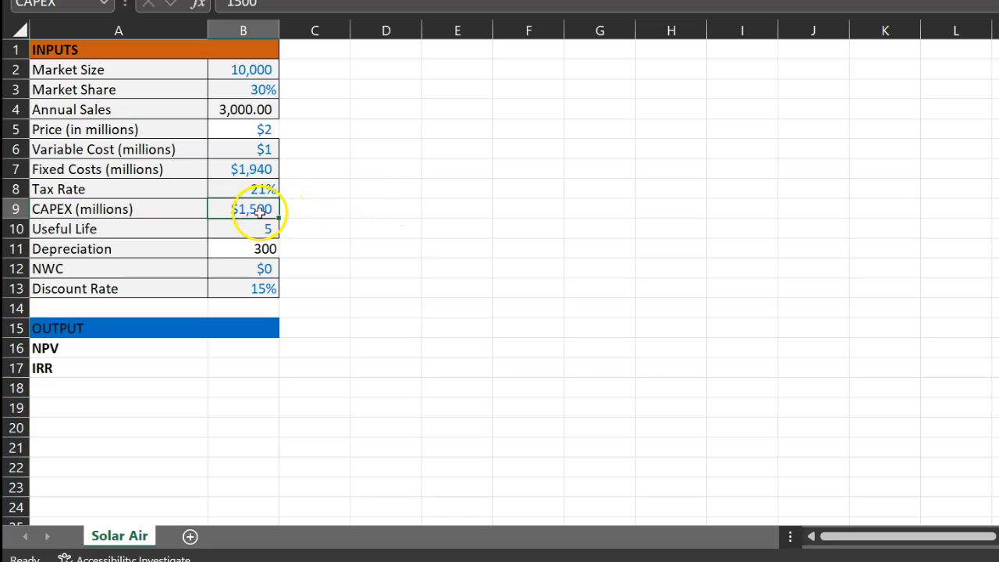
click(249, 69)
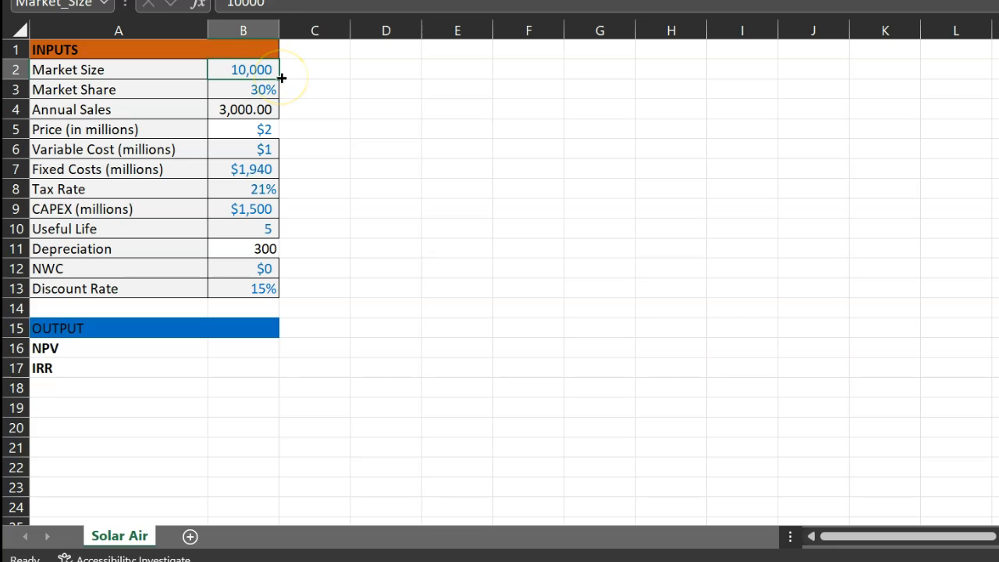
click(259, 90)
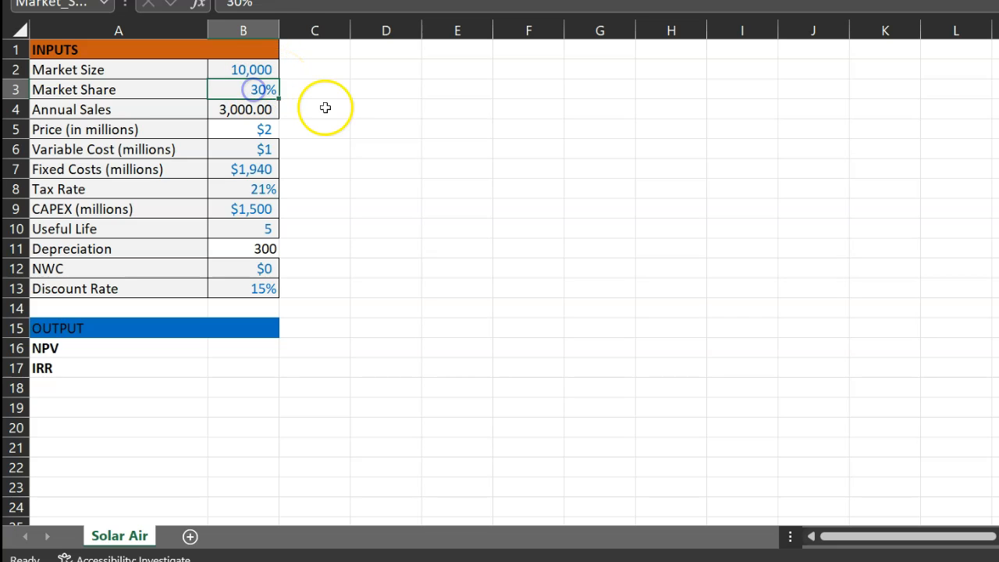
double_click(251, 110)
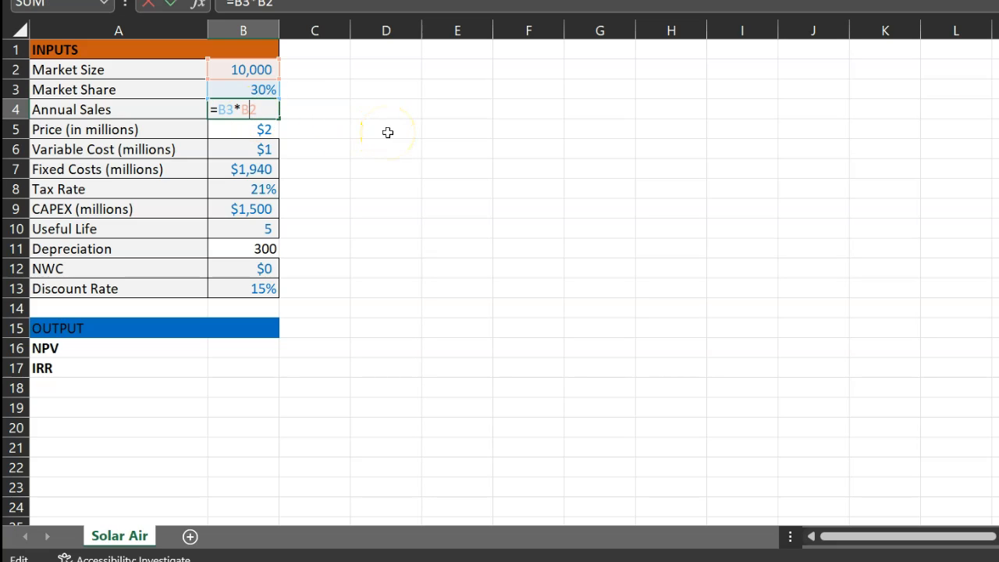
key(Escape)
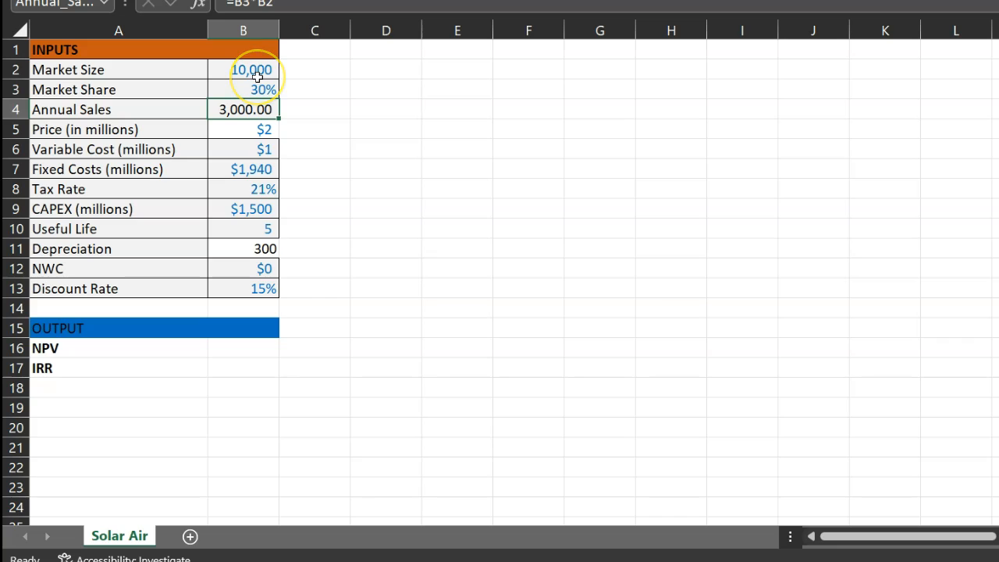
click(261, 128)
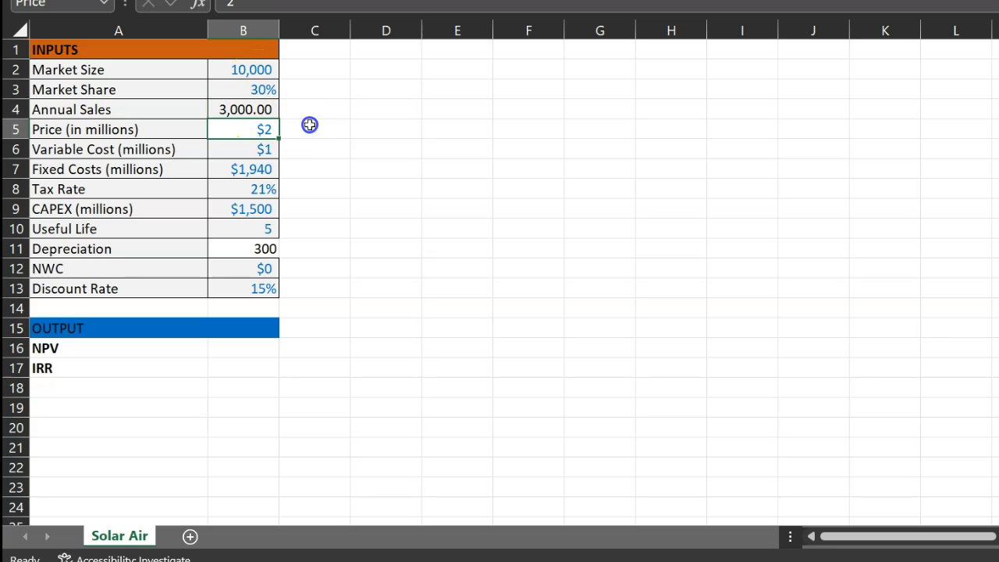
click(261, 148)
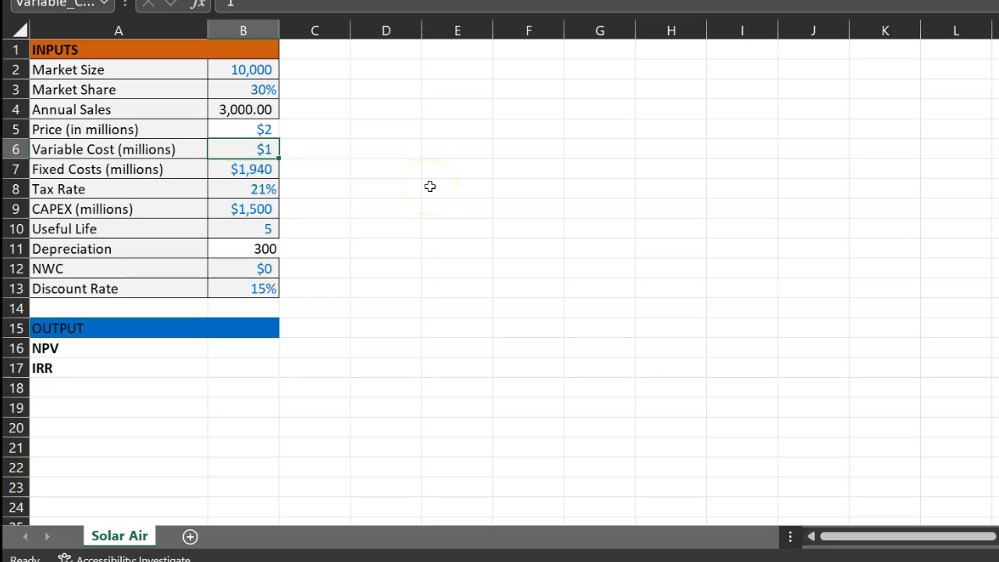
click(264, 168)
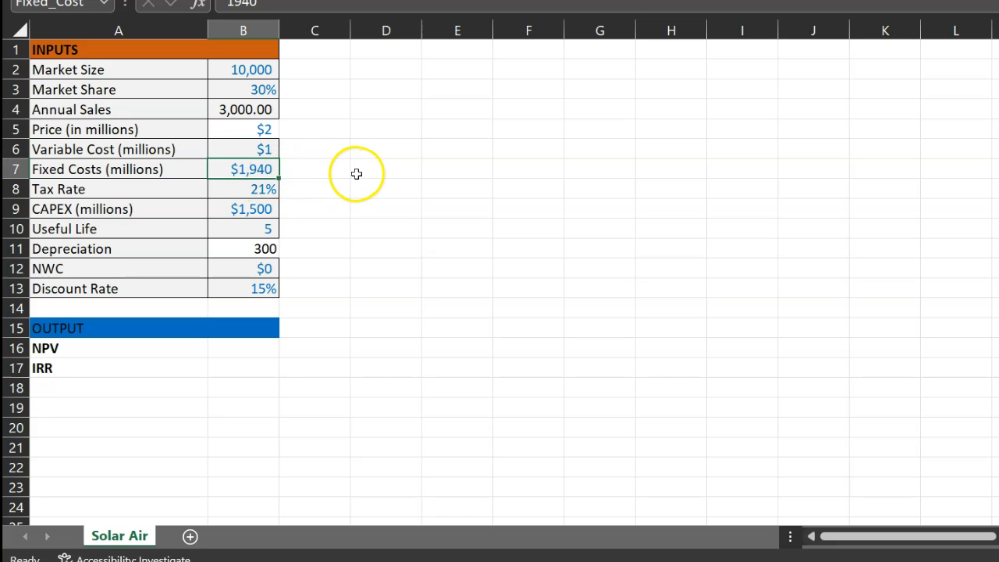
click(233, 193)
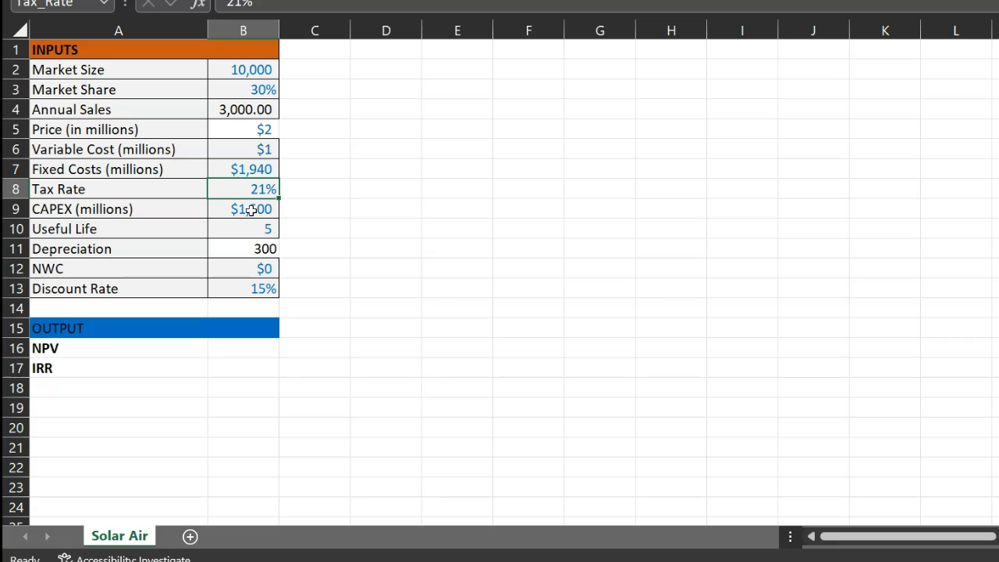
click(268, 230)
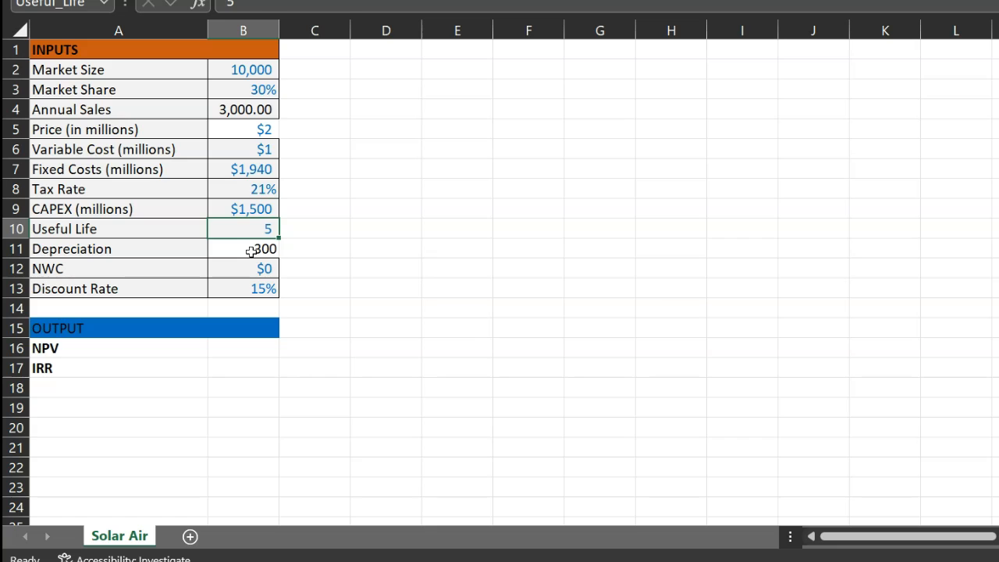
double_click(251, 250)
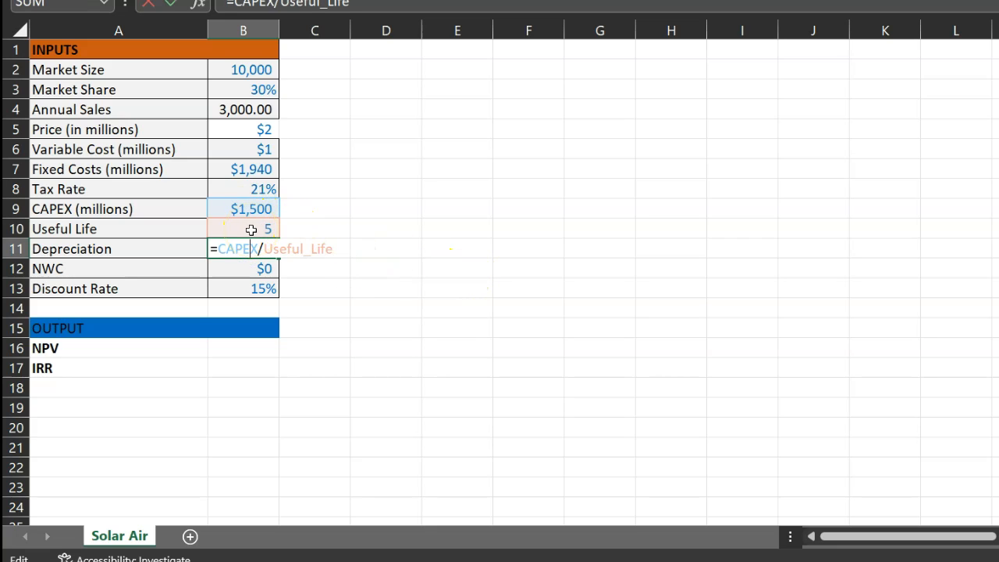
key(ctrl+Return)
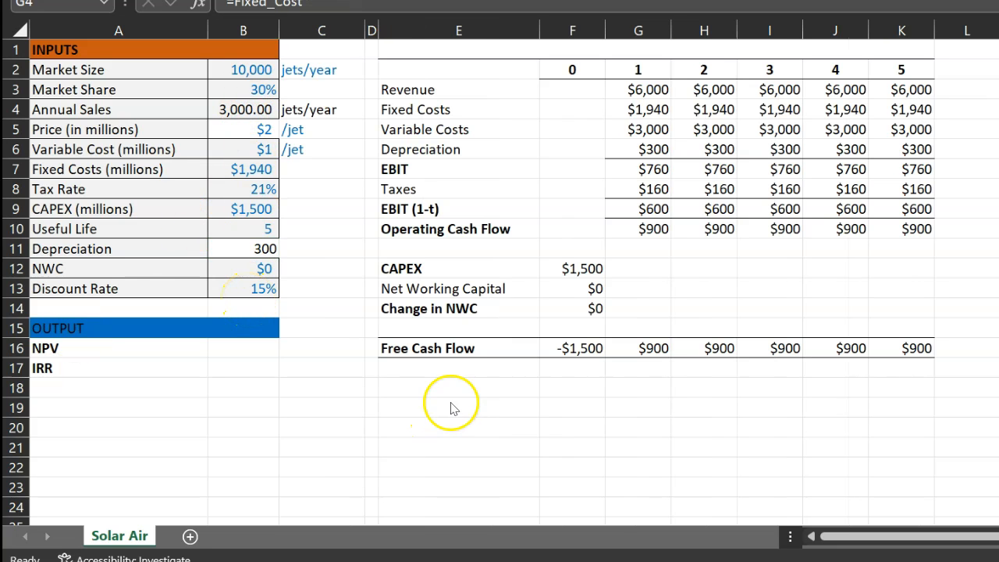
Handwrite an arrow and the formula "OCF - Capex - ΔNWC" below the Free Cash Flow row.
click(457, 407)
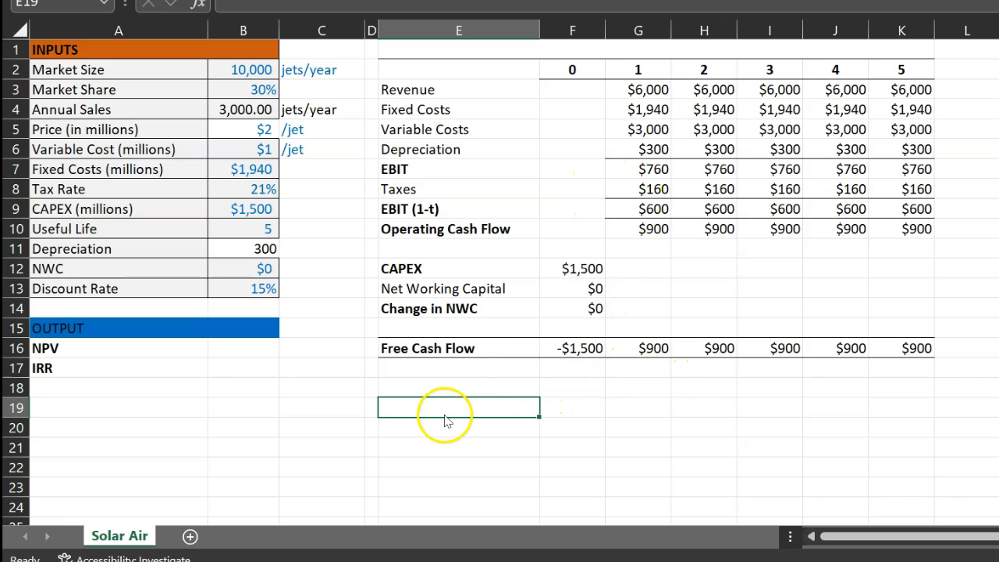
mouse_move(454, 365)
mouse_down()
mouse_move(477, 387)
mouse_move(473, 397)
mouse_up()
mouse_move(574, 391)
mouse_down()
mouse_move(664, 394)
mouse_move(681, 402)
mouse_move(682, 422)
mouse_move(719, 395)
mouse_move(790, 400)
mouse_move(817, 386)
mouse_move(872, 396)
mouse_up()
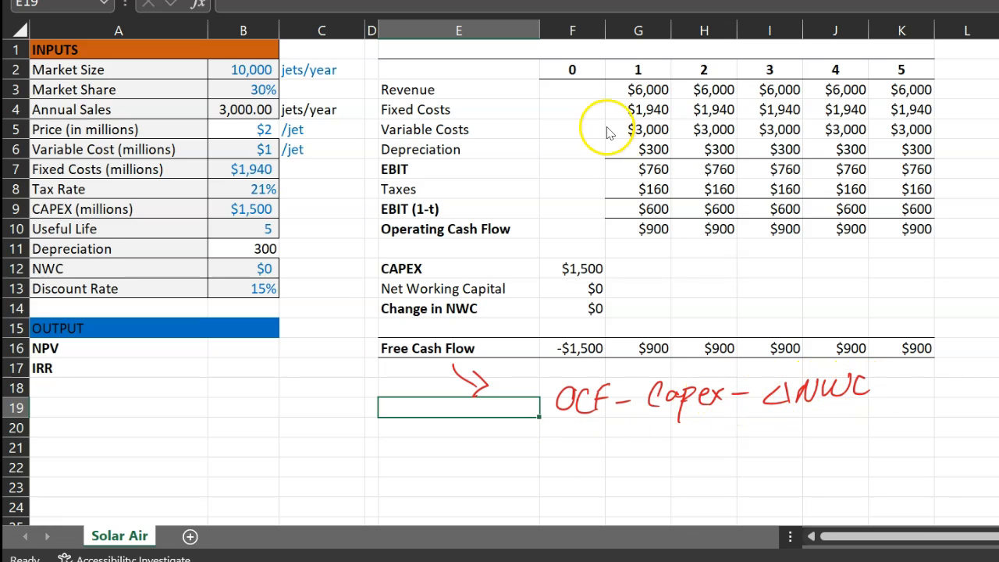
Inspect the year 1 Revenue and Fixed Costs formulas and the input cells they reference.
click(647, 91)
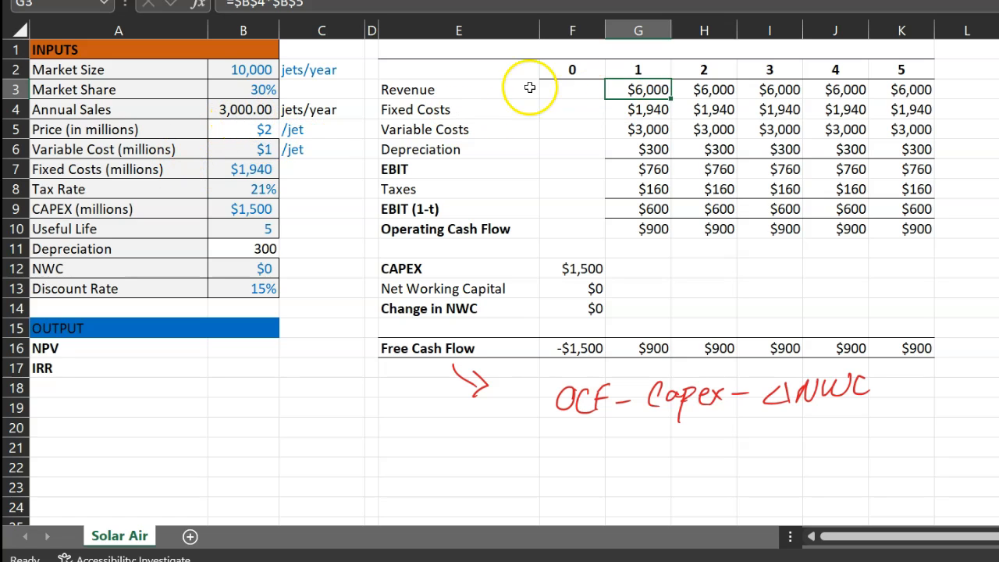
double_click(654, 91)
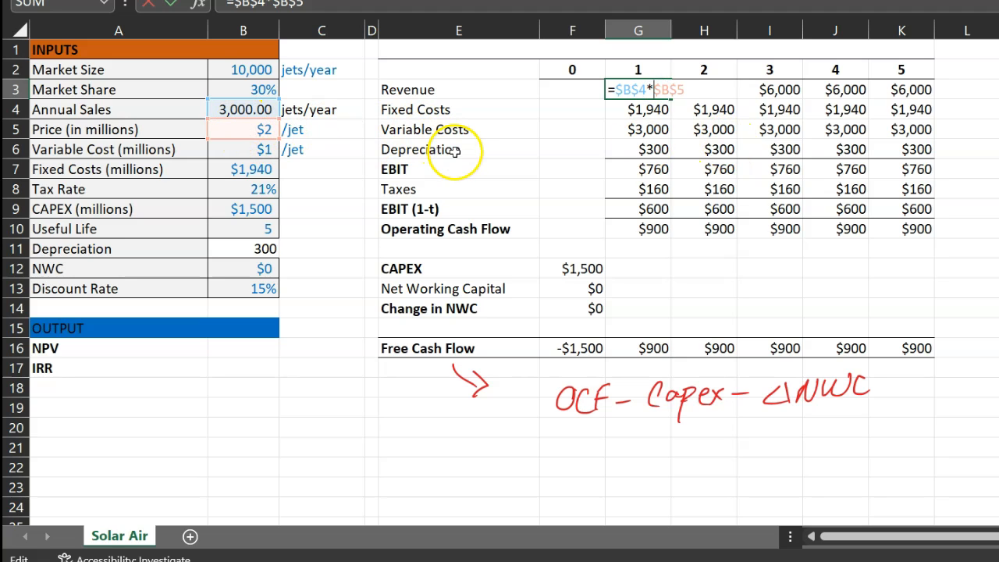
click(658, 110)
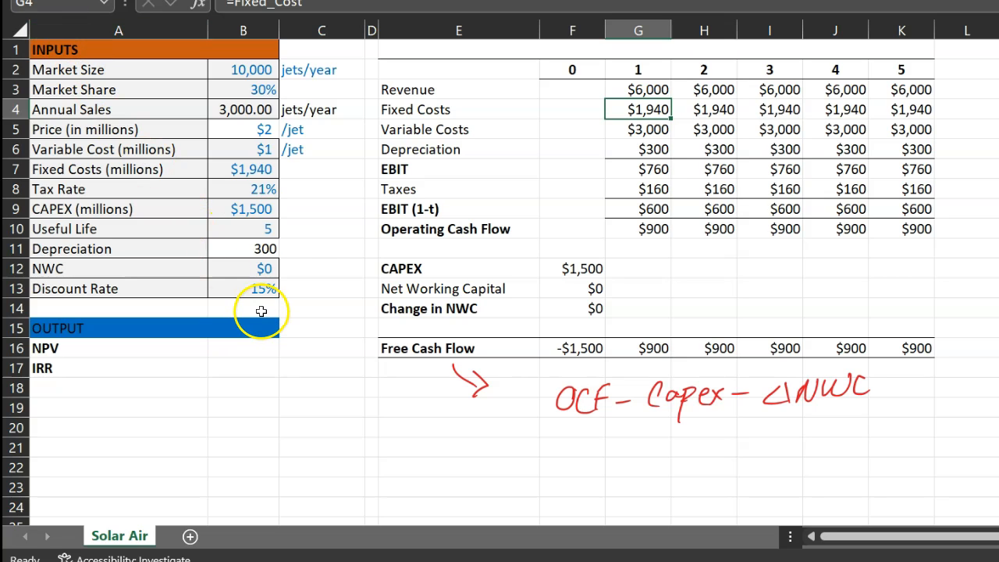
click(653, 110)
double_click(653, 110)
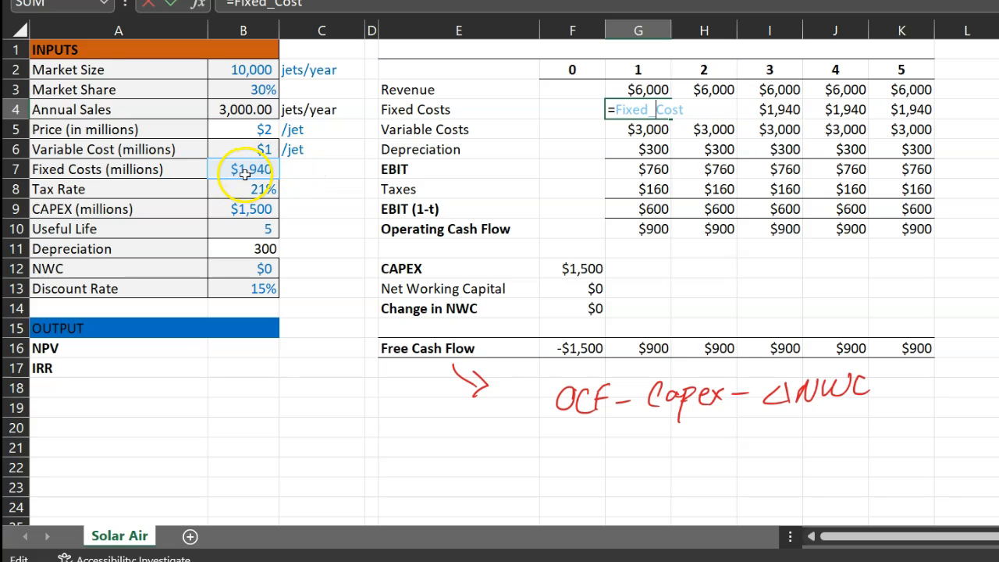
key(Escape)
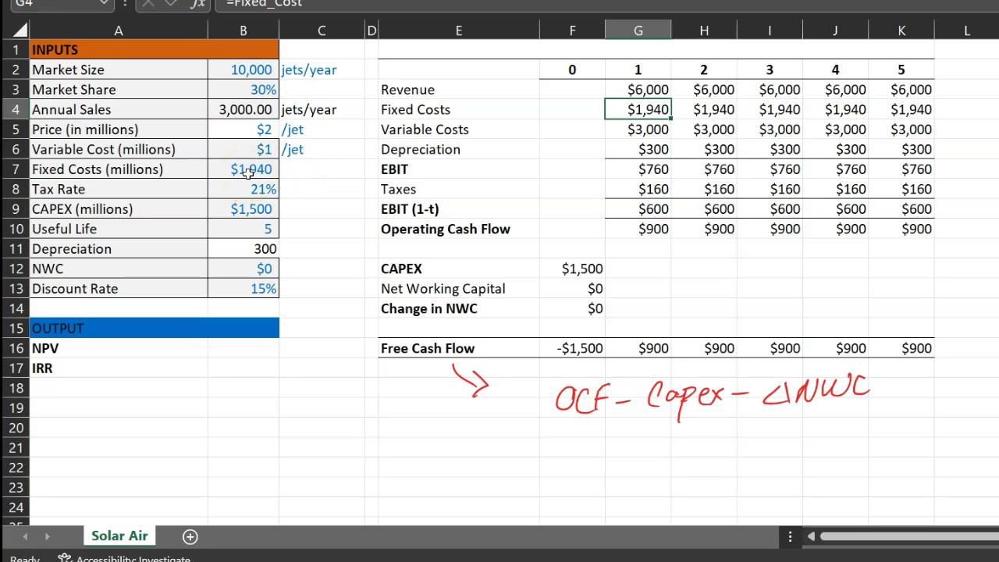
Try a hard-coded value for year 1 Fixed Costs, and set the Fixed Costs input to 2500 before undoing that change.
text(19)
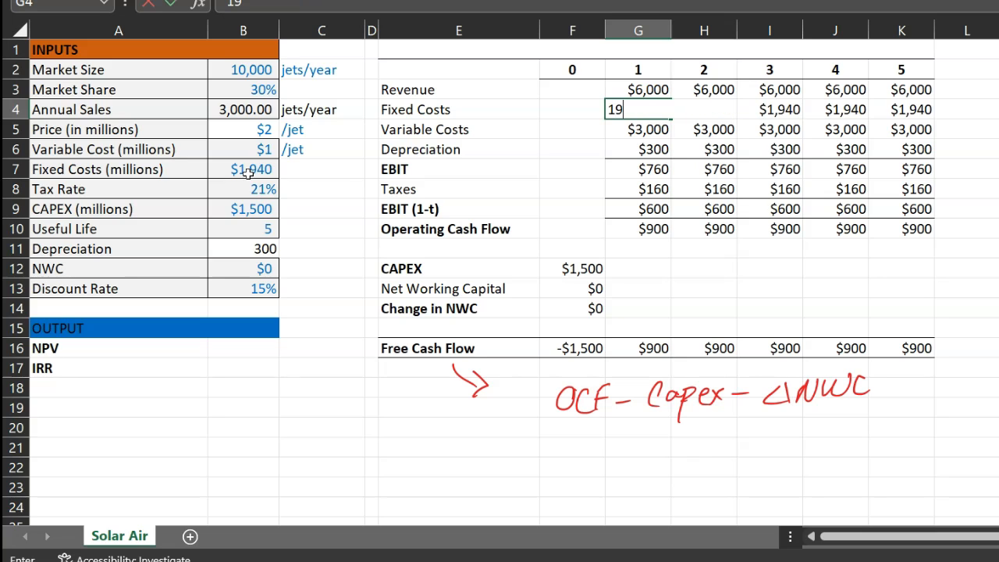
key(Return)
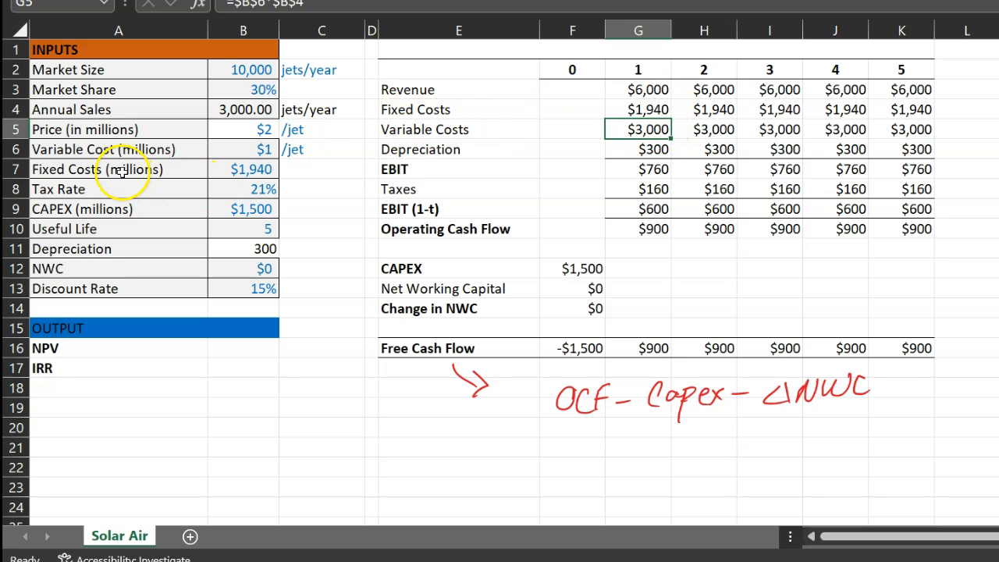
click(260, 170)
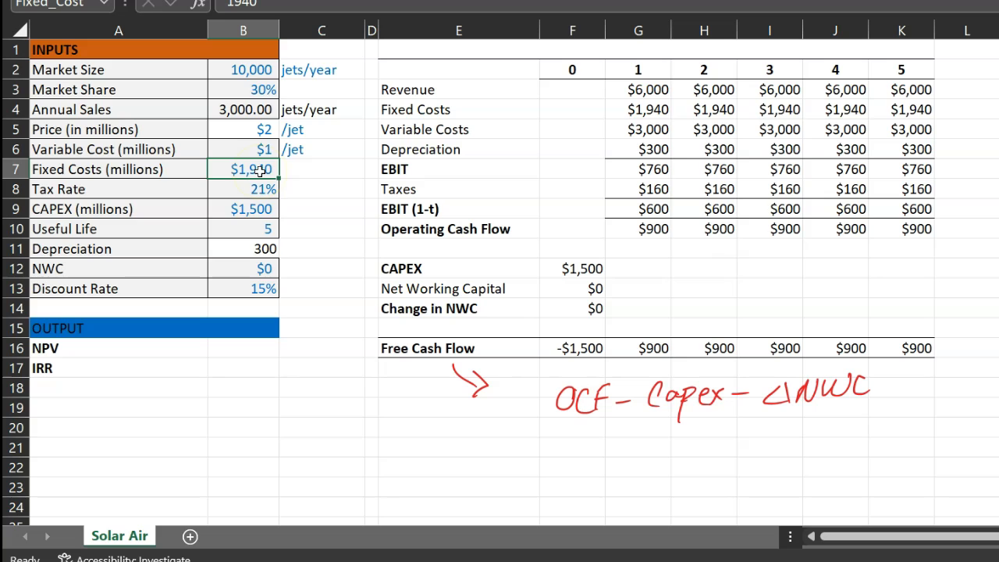
text(2500)
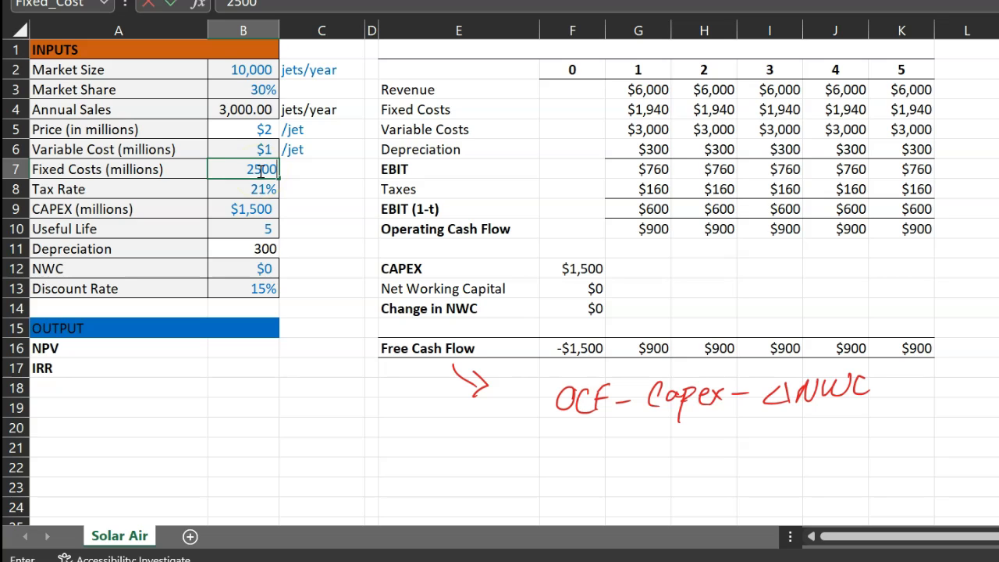
key(Return)
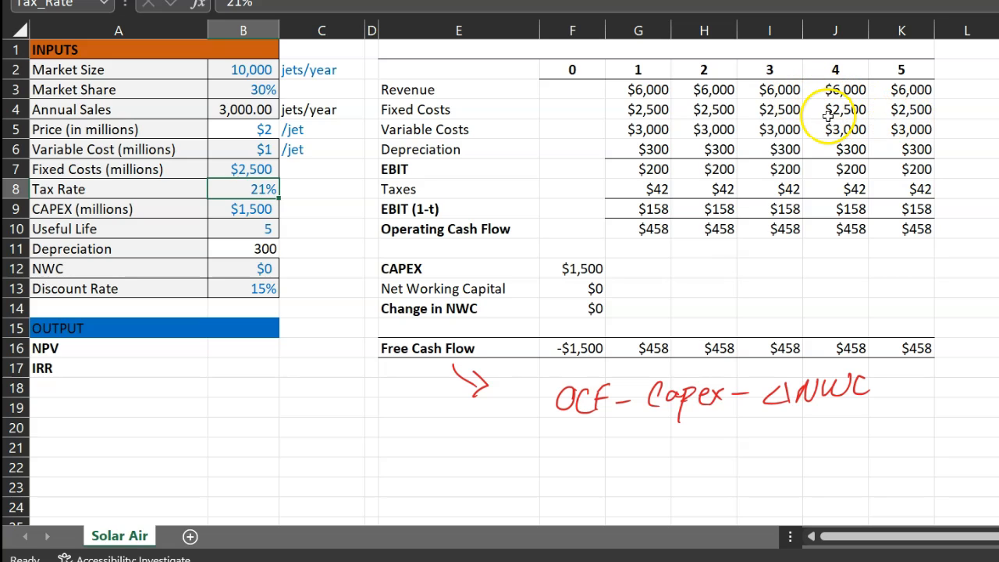
key(ctrl+z)
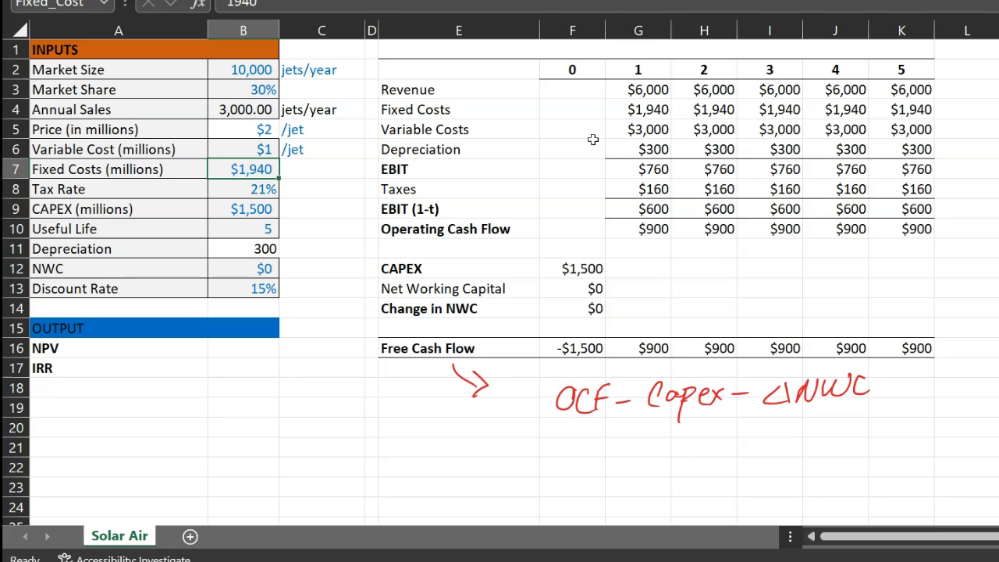
Examine the year 1 formulas for Fixed Costs, Variable Costs, Operating Cash Flow and Depreciation.
click(642, 109)
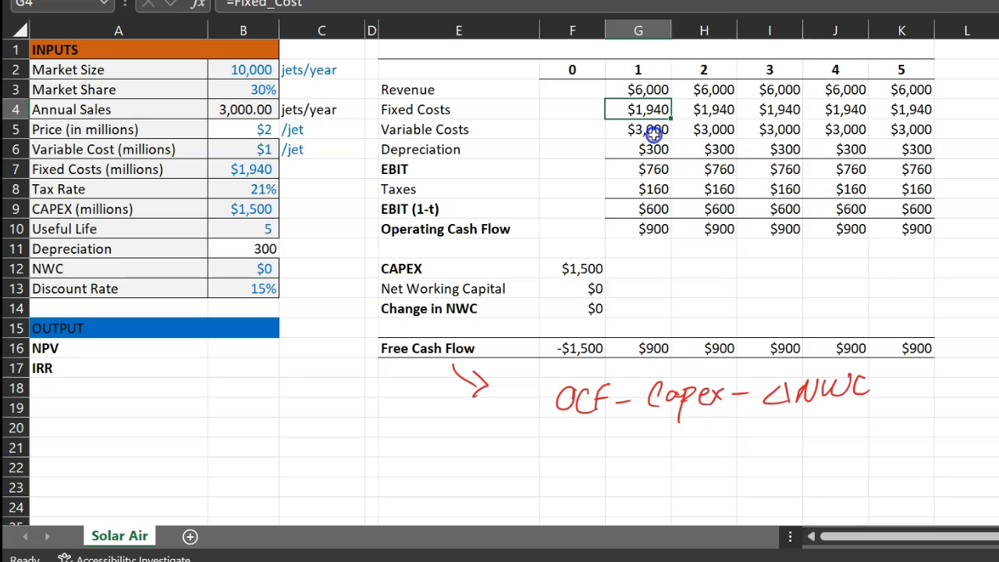
click(654, 133)
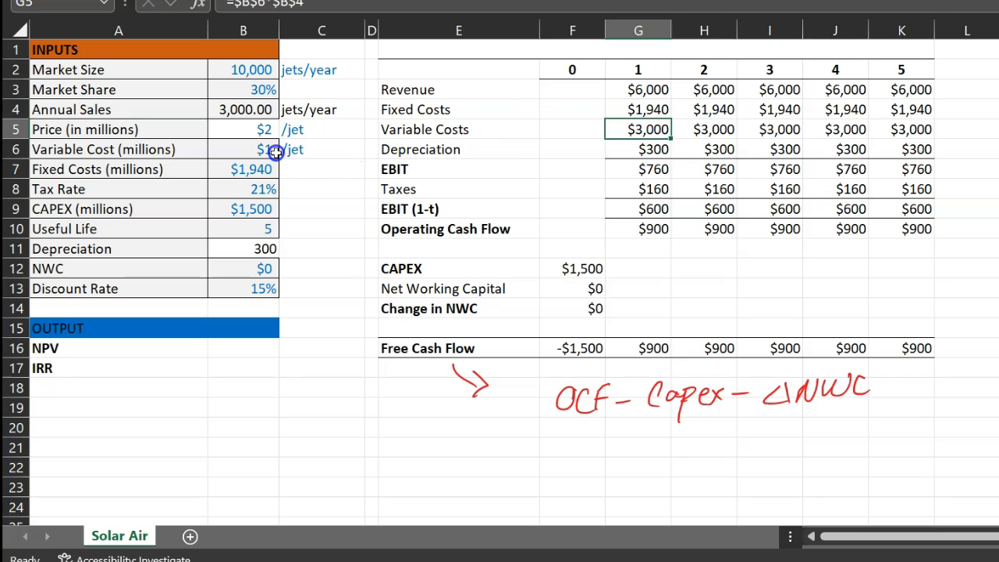
double_click(650, 113)
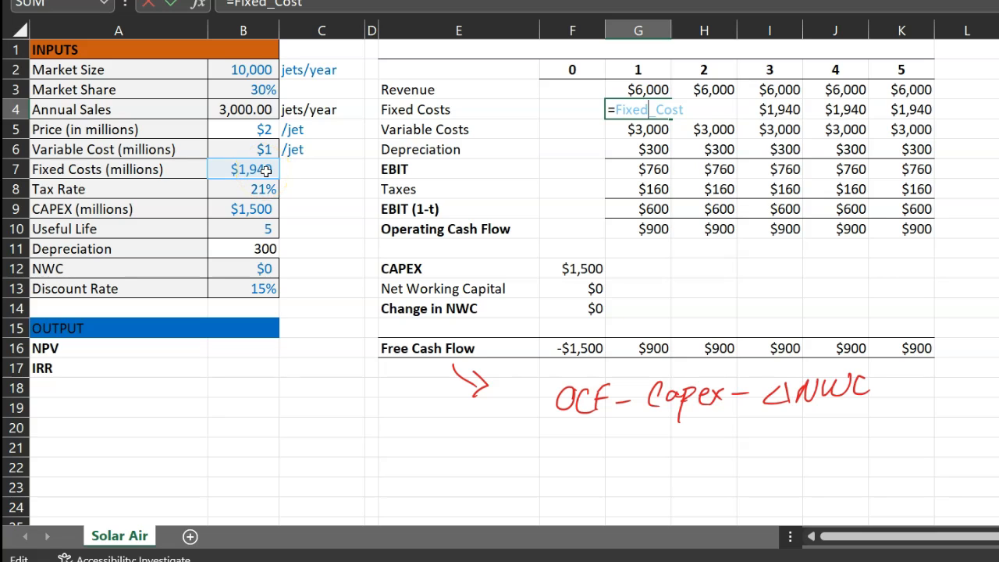
key(Escape)
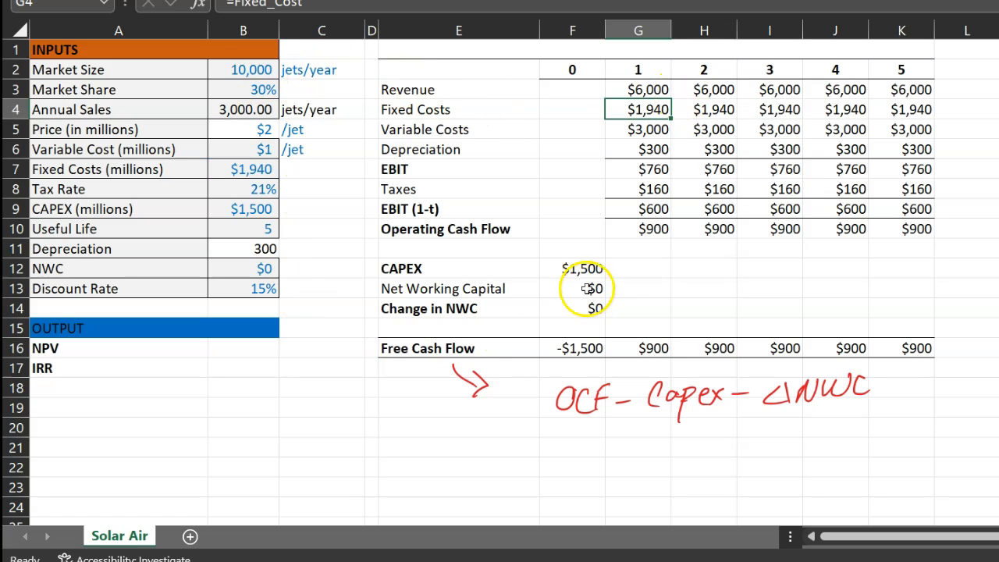
double_click(634, 228)
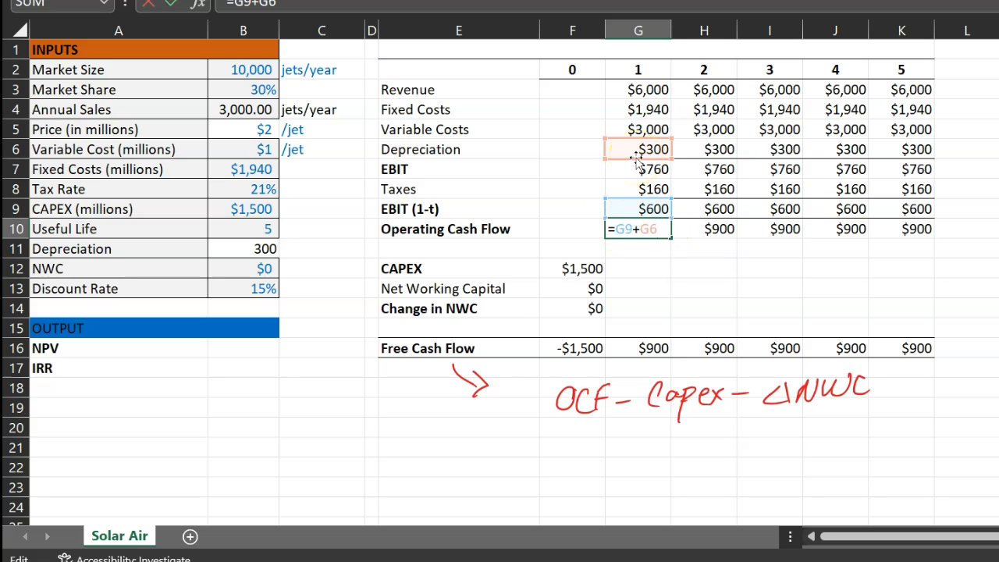
key(ctrl+Return)
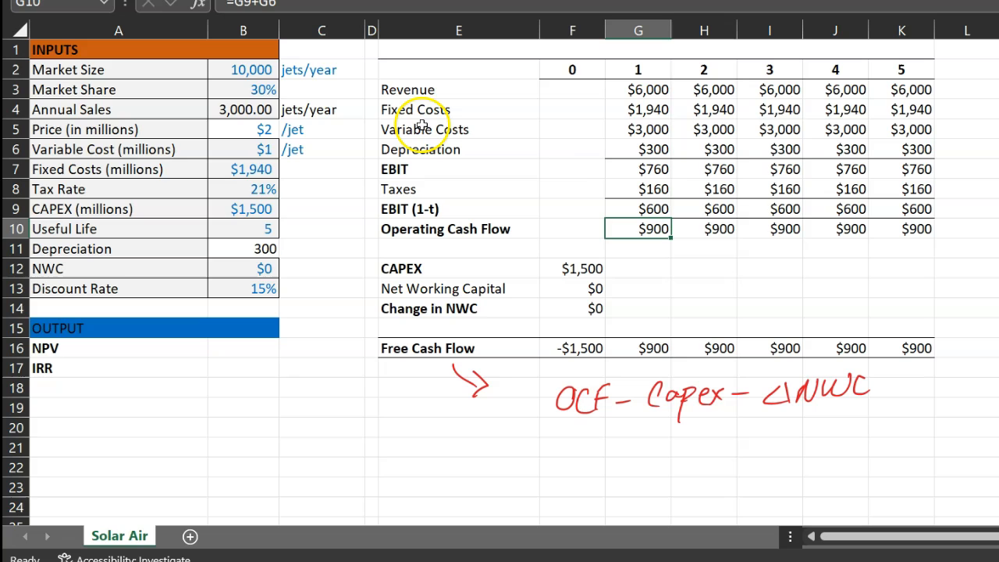
click(654, 157)
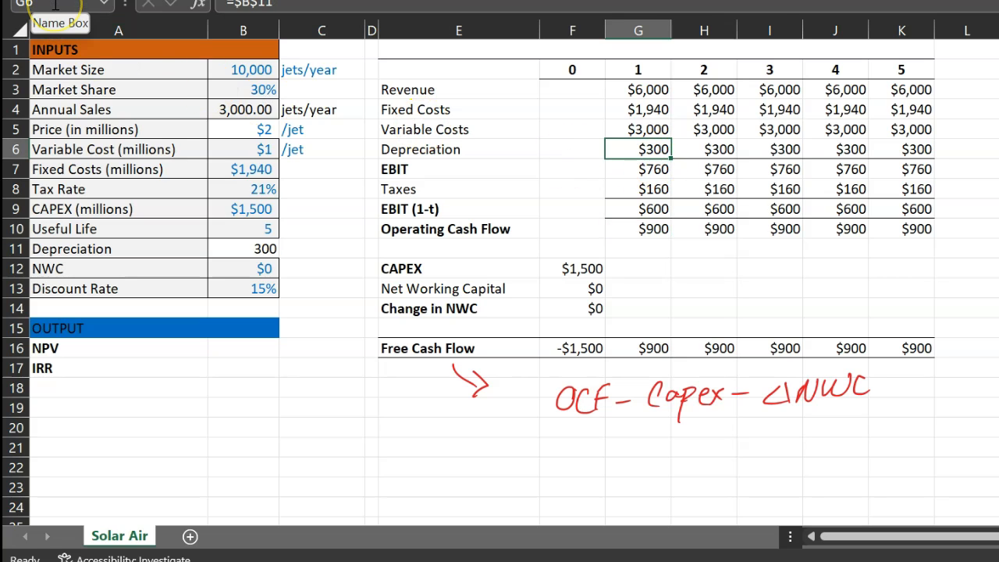
click(642, 151)
Name the Fixed Costs input cell Fixed_Cost.
click(249, 173)
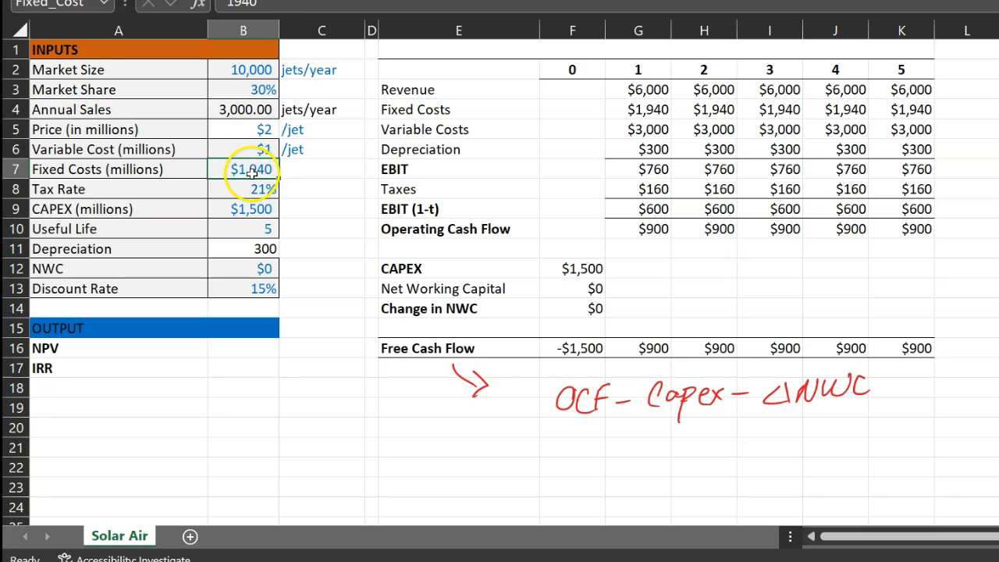
click(61, 8)
text(Fixed_Cos)
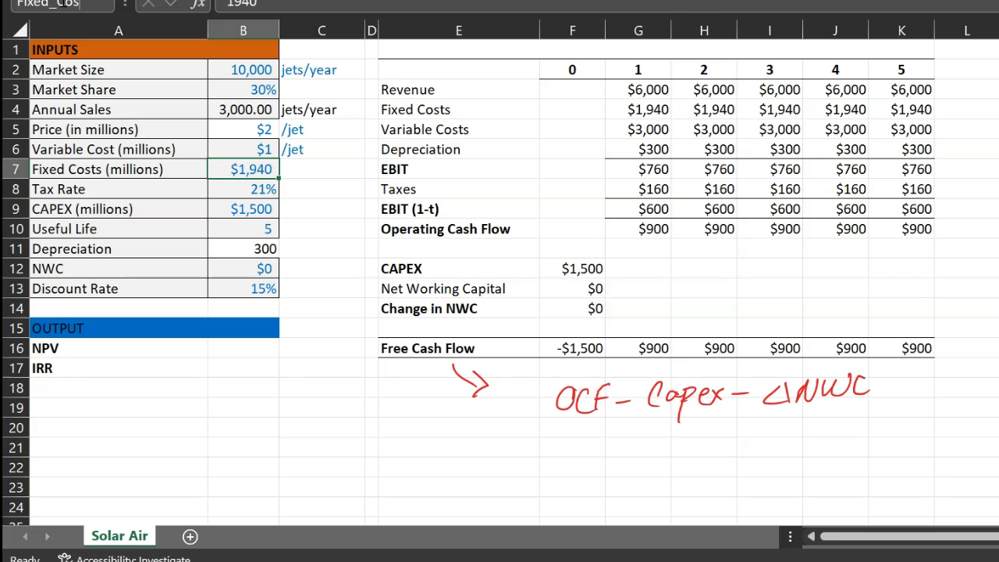
text(t)
key(Return)
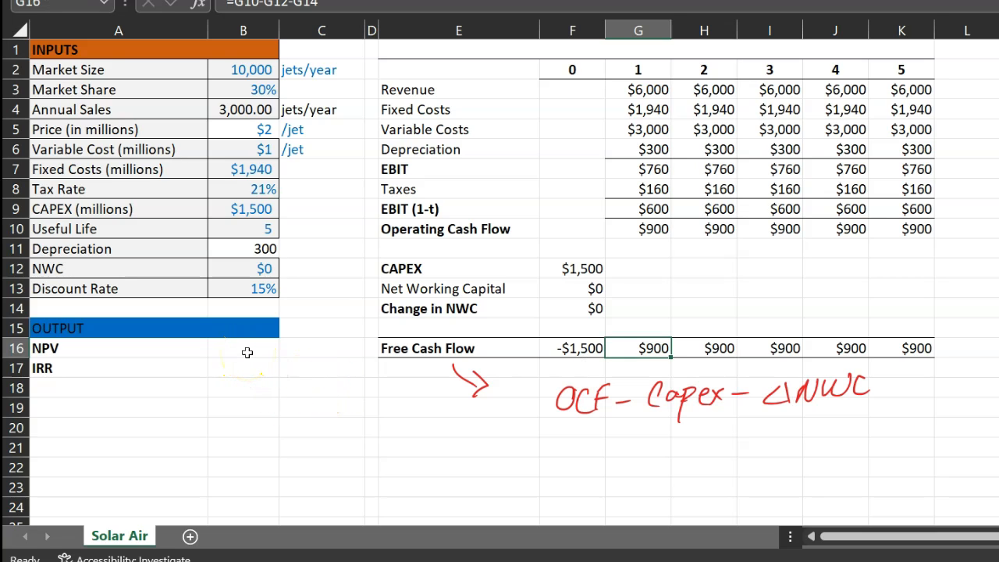
Calculate the NPV in the output block and enter =irr(F16:K16) for the IRR.
click(246, 352)
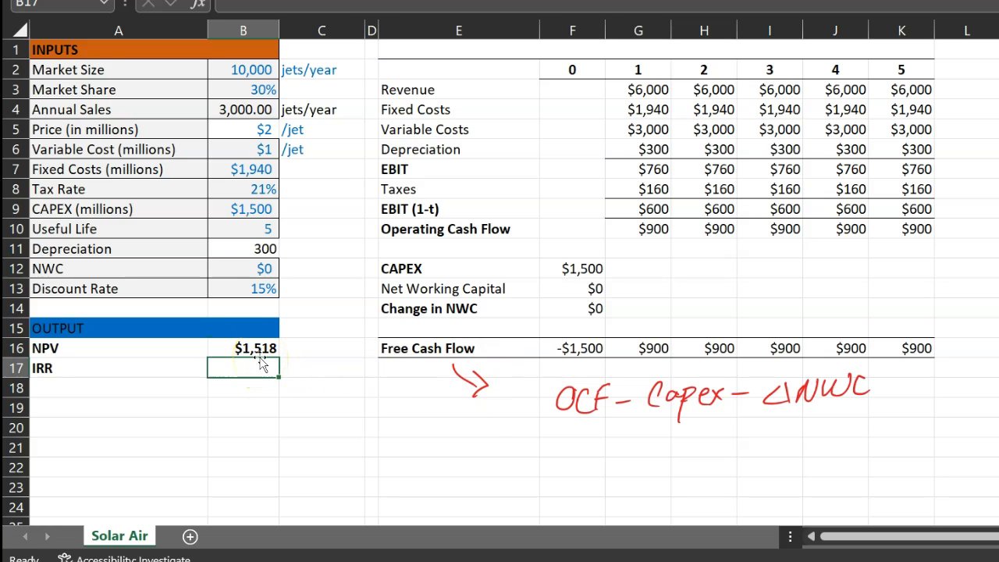
text(=irr()
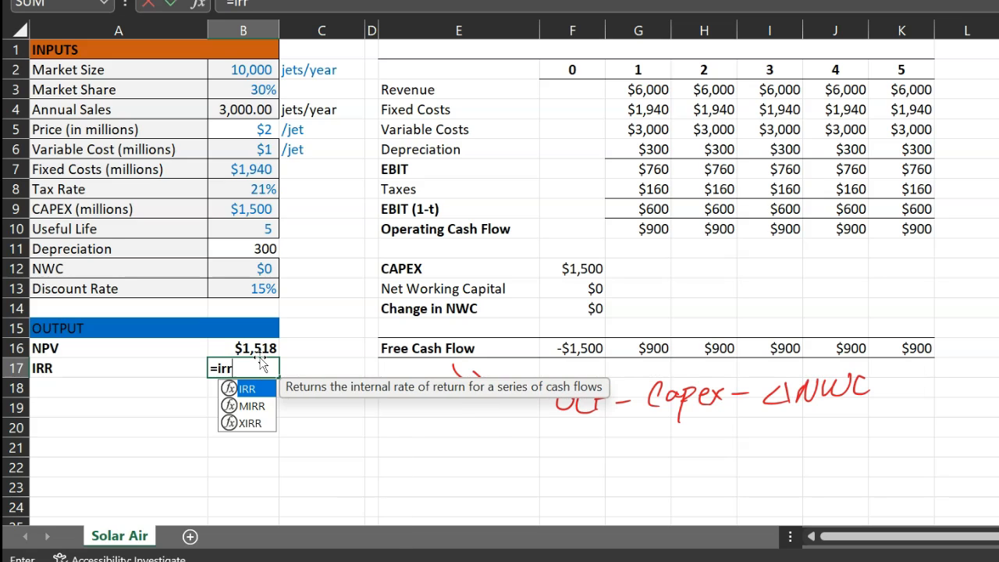
drag(601, 355, 854, 367)
text())
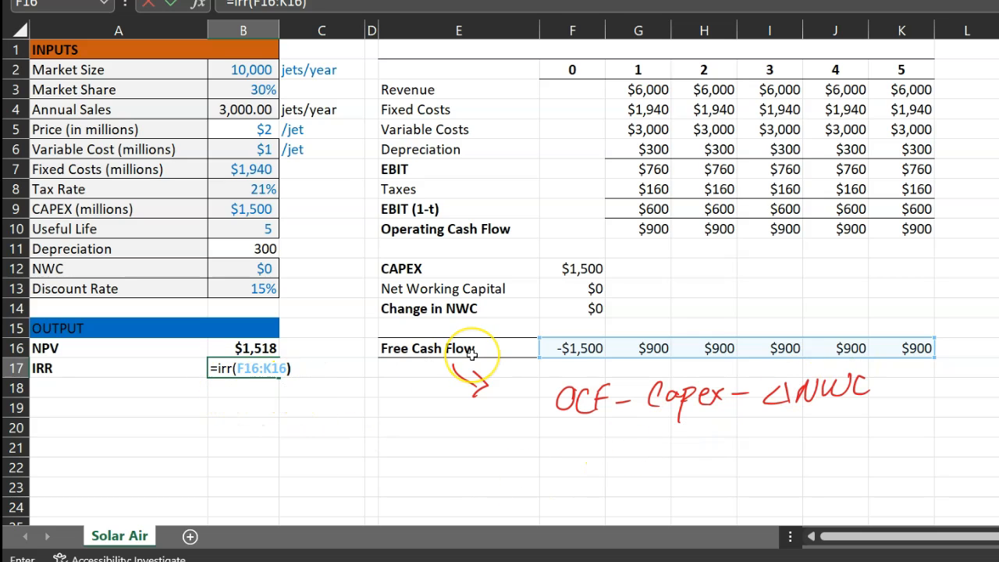
key(Return)
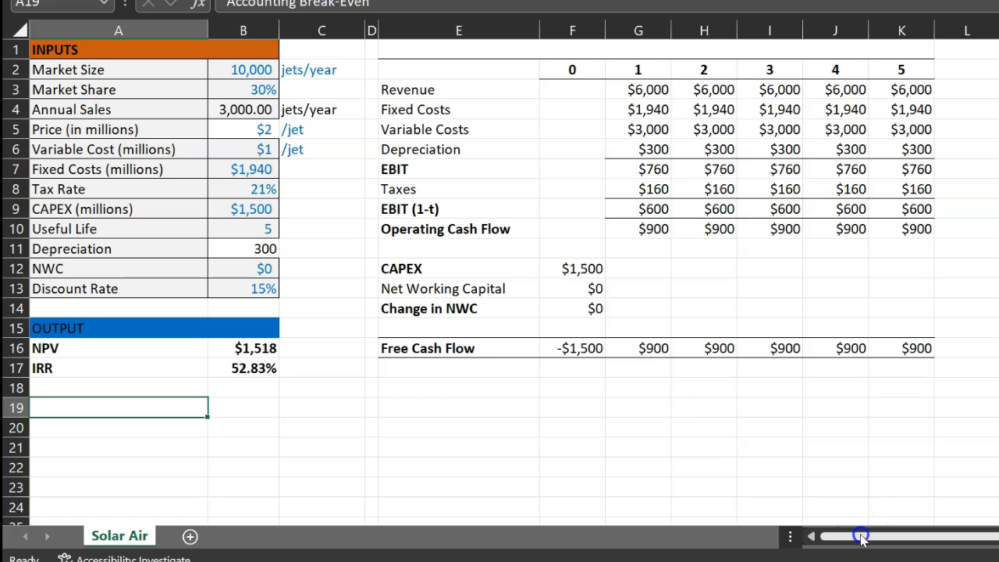
Set the Market Size input to the pessimistic estimate of 5000 jets per year.
click(895, 539)
drag(725, 541, 770, 538)
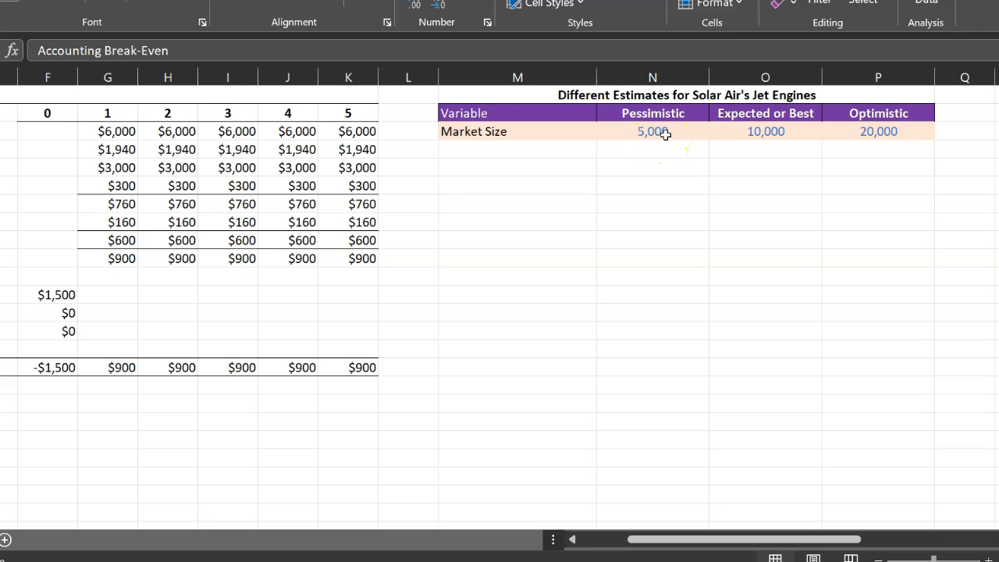
scroll(665, 134, left, 2)
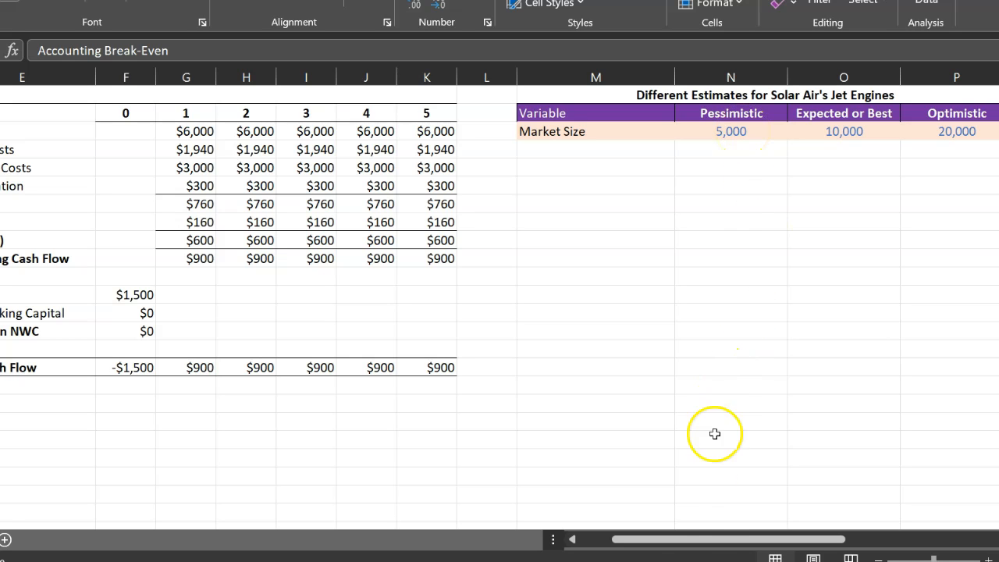
drag(695, 538, 748, 537)
click(215, 113)
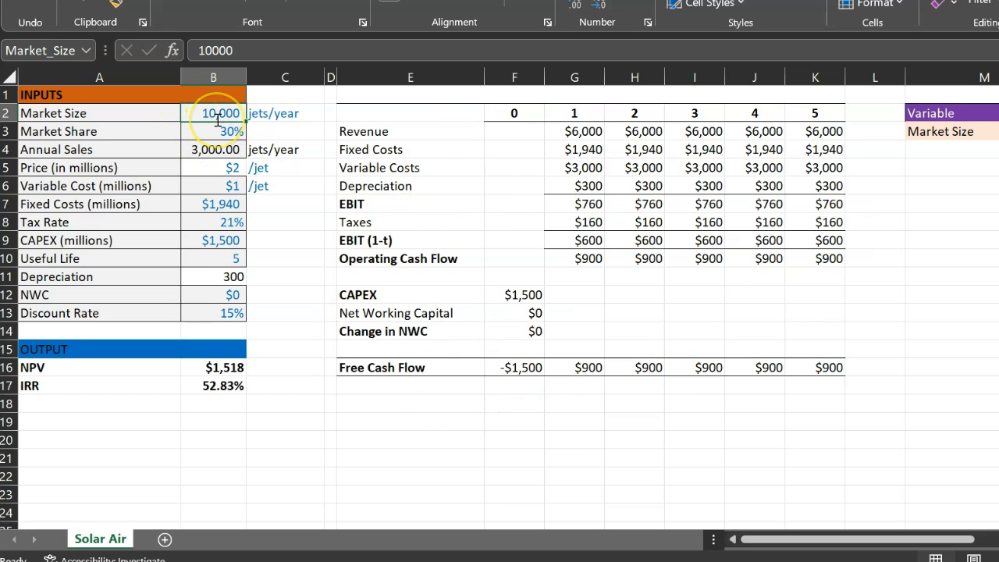
text(5)
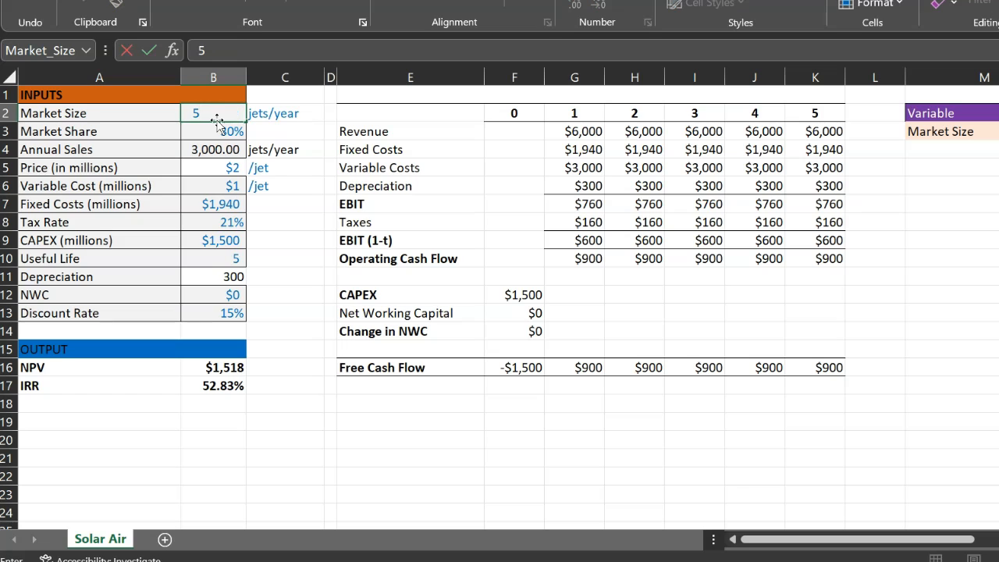
text(000)
key(Return)
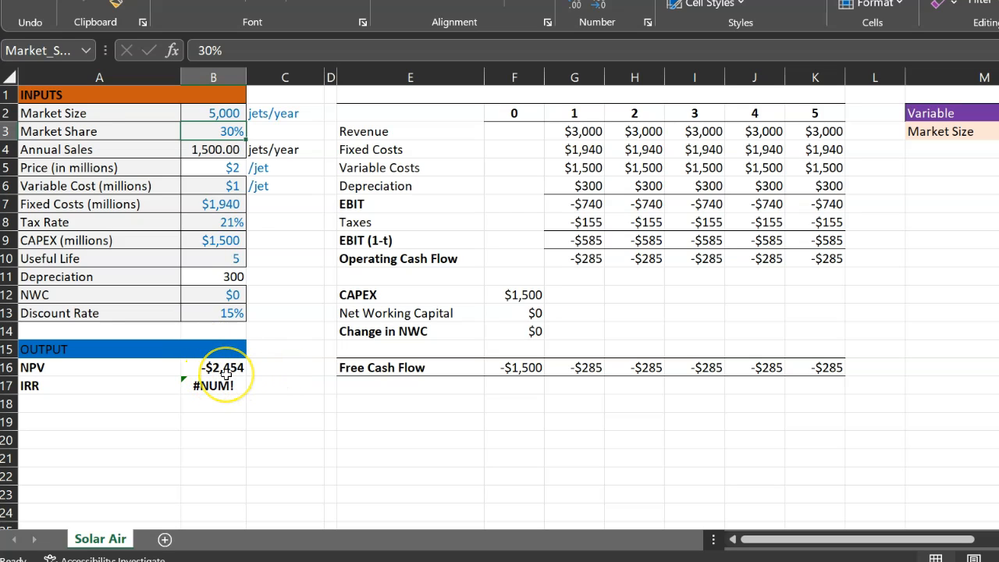
Enter -2454 by hand as the NPV below the pessimistic Market Size estimate.
click(213, 112)
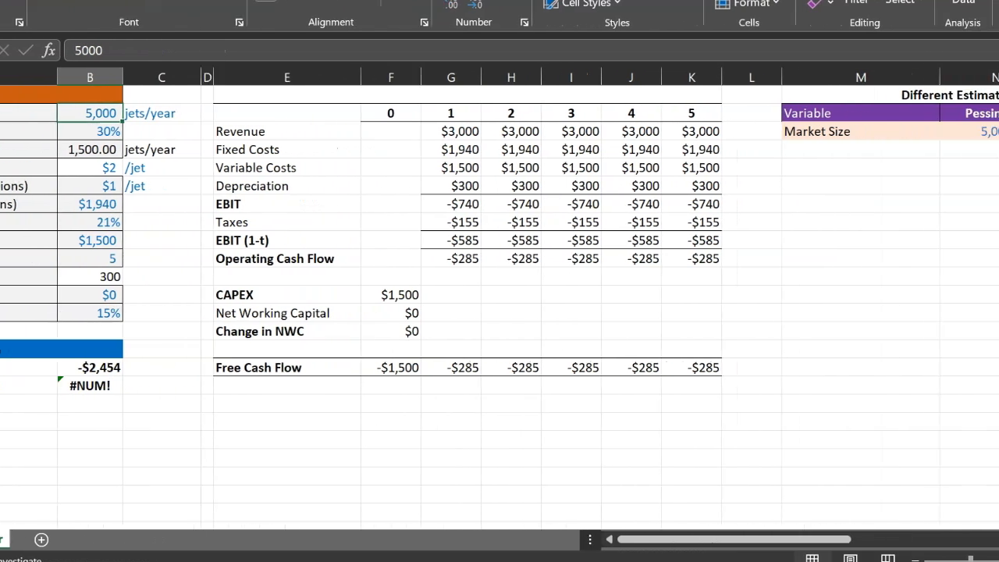
click(904, 152)
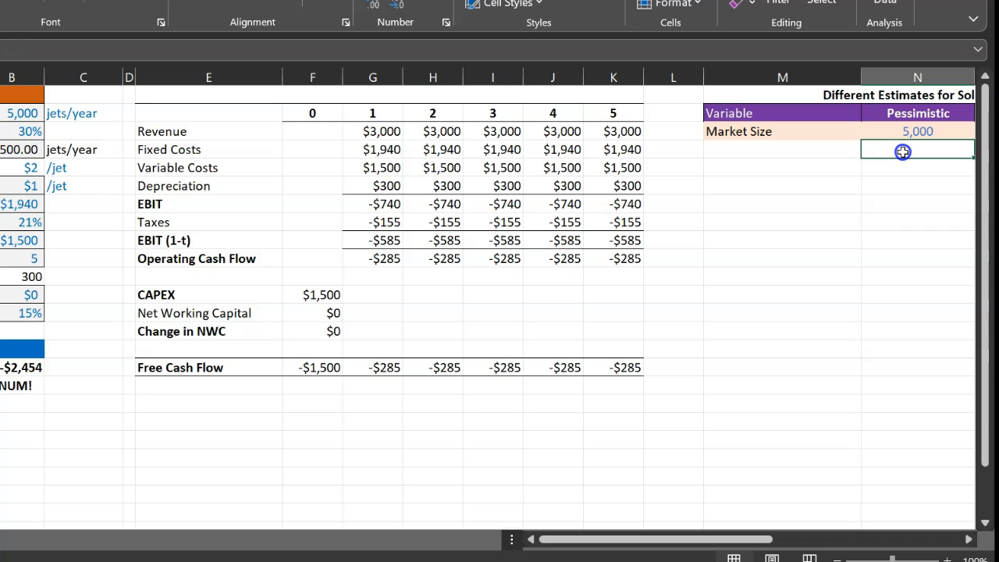
text(-2454)
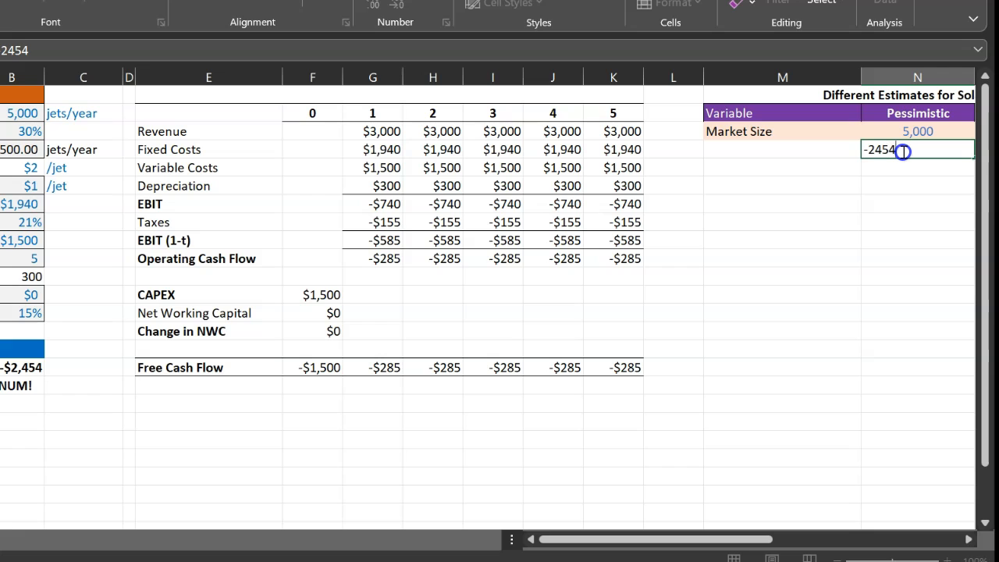
key(Return)
key(Up)
key(Right)
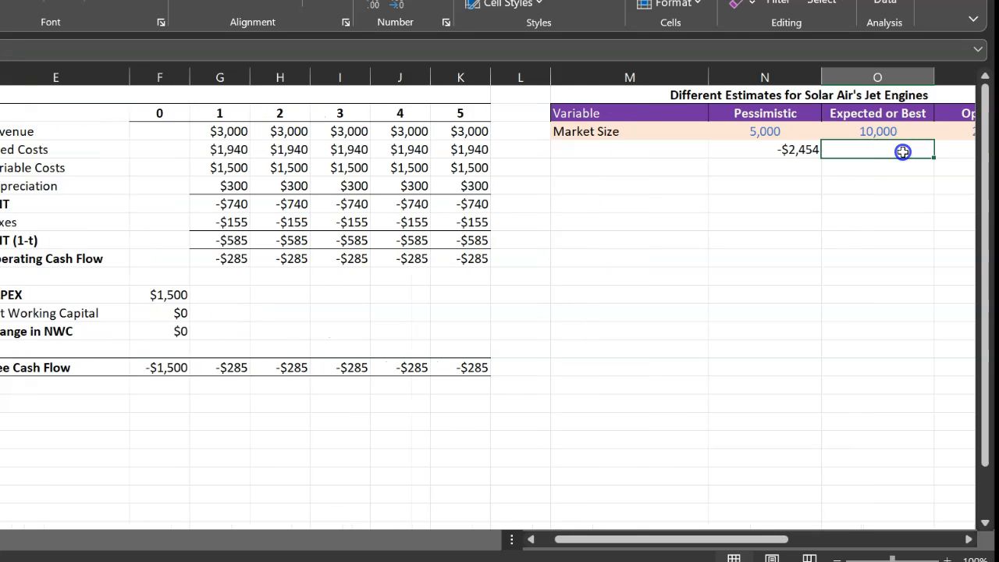
key(Right)
Set the Market Size input to the optimistic estimate of 20,000 jets per year.
drag(660, 540, 718, 542)
click(228, 115)
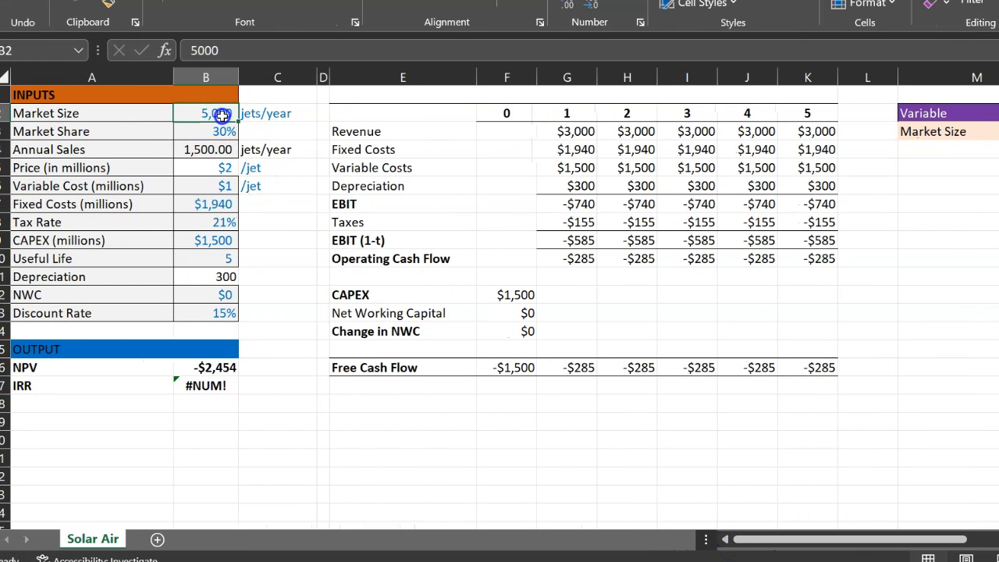
text(2)
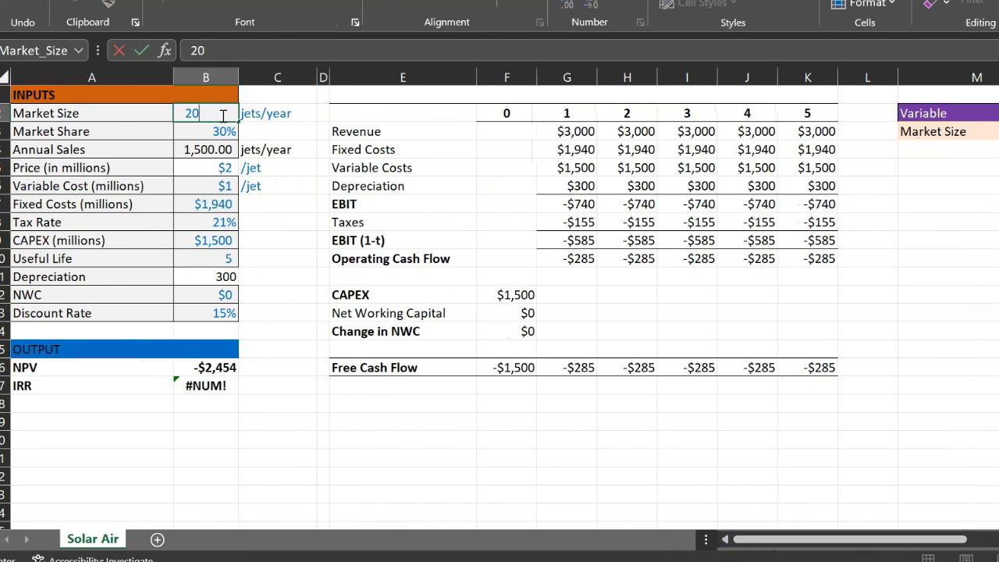
key(Return)
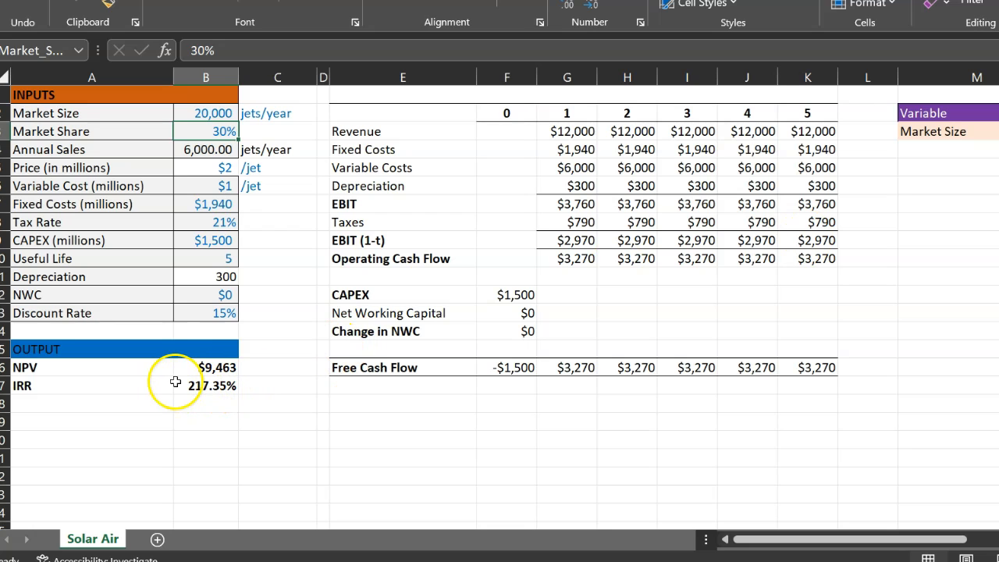
Check the NPV output and clear the hand-entered NPV below the pessimistic Market Size estimate.
click(223, 372)
click(964, 148)
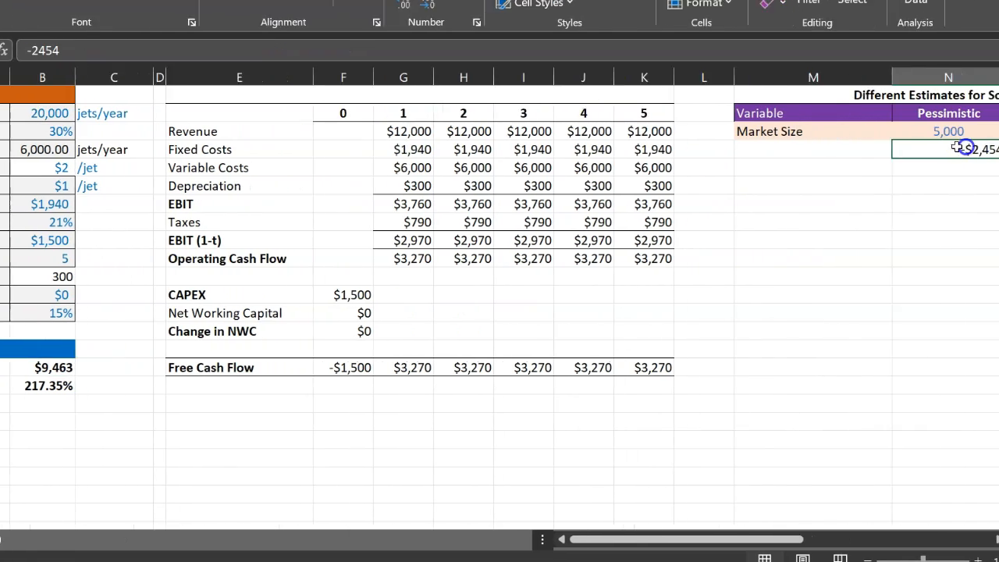
key(Right)
key(Right)
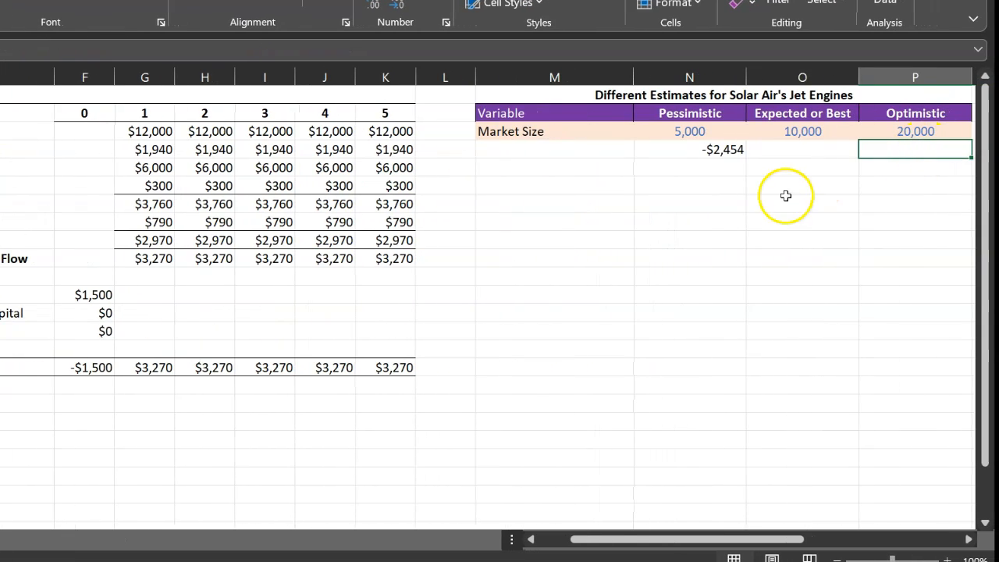
mouse_move(649, 540)
mouse_down()
mouse_move(567, 543)
mouse_move(631, 535)
mouse_up()
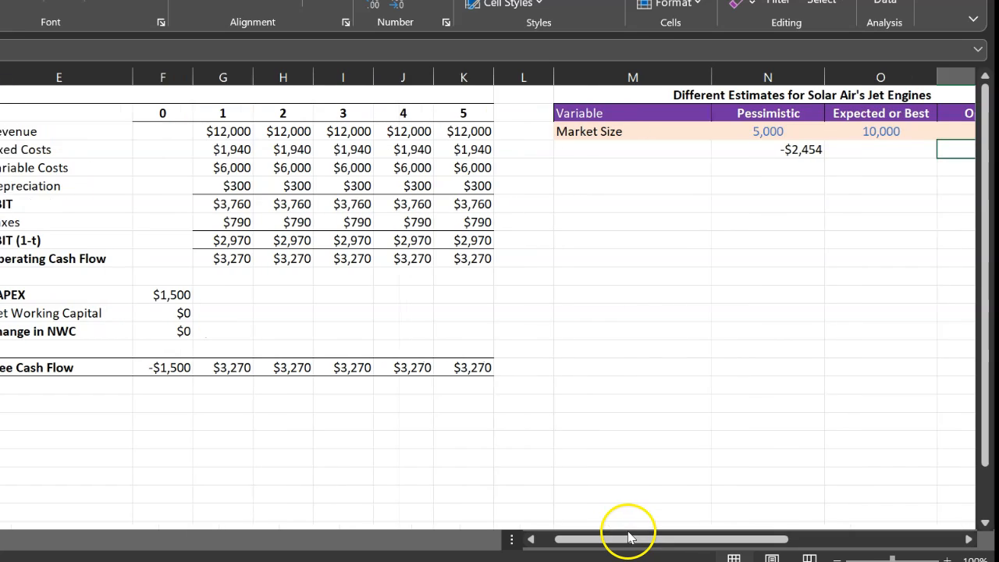
click(775, 156)
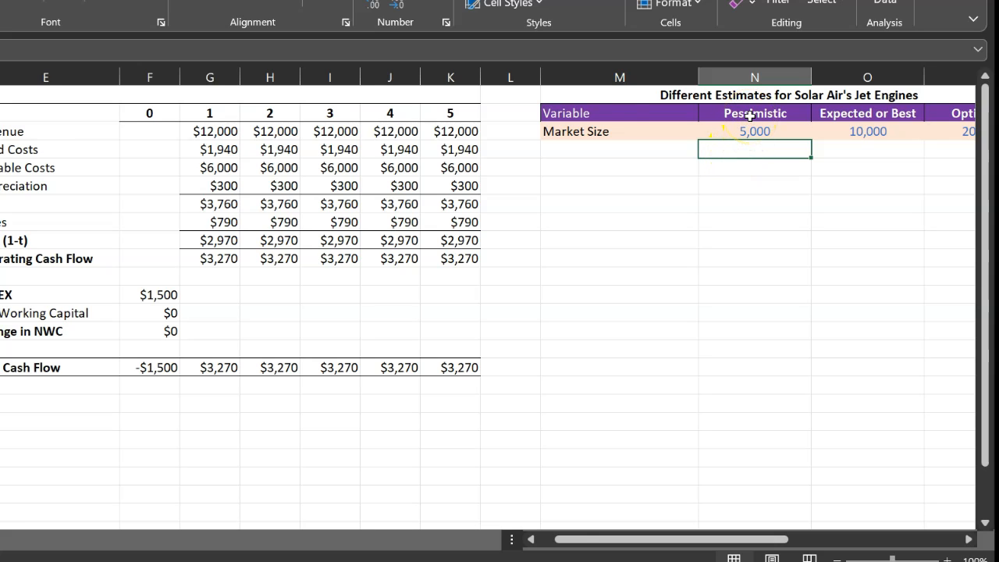
Link cell M4, below the Market Size label in the estimates table, to the NPV output with =NPV.
scroll(619, 154, right, 3)
click(619, 153)
drag(670, 541, 720, 541)
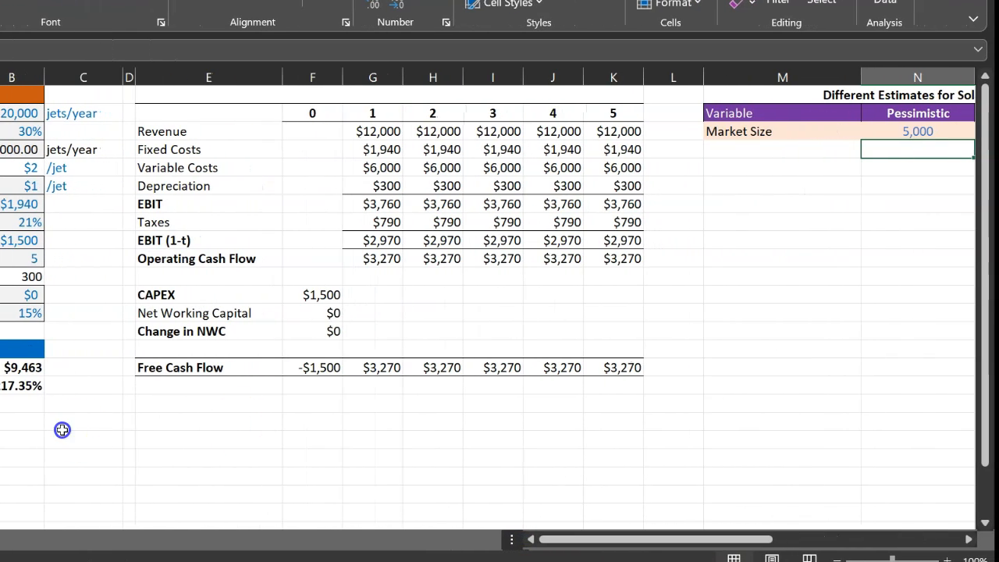
drag(718, 539, 765, 539)
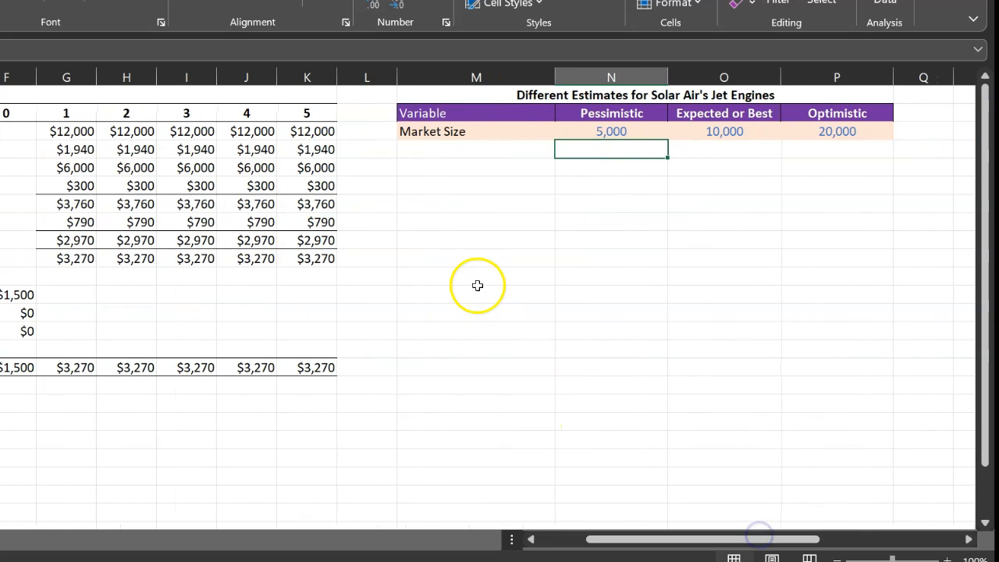
click(499, 149)
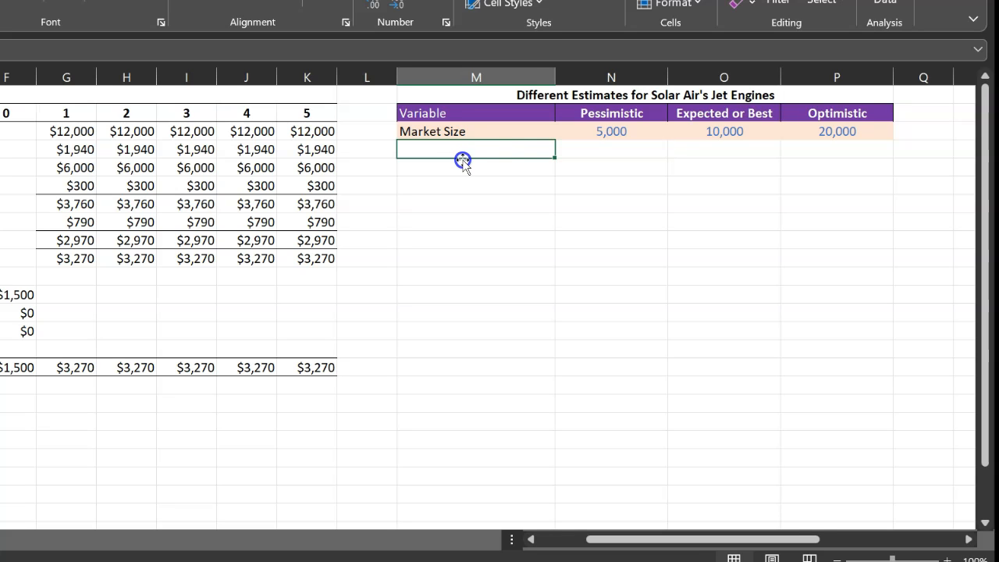
text(=)
scroll(508, 160, left, 5)
click(238, 371)
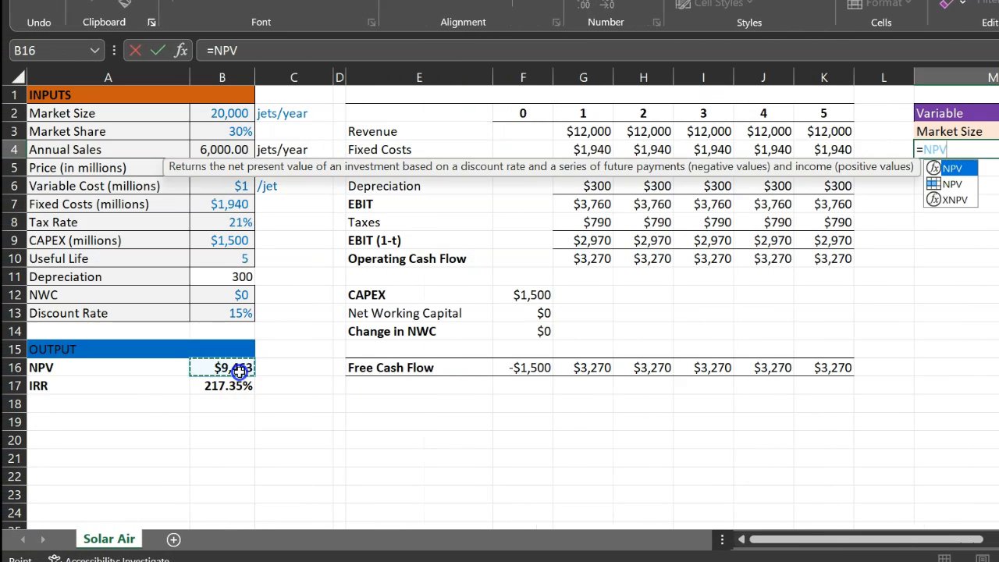
key(Return)
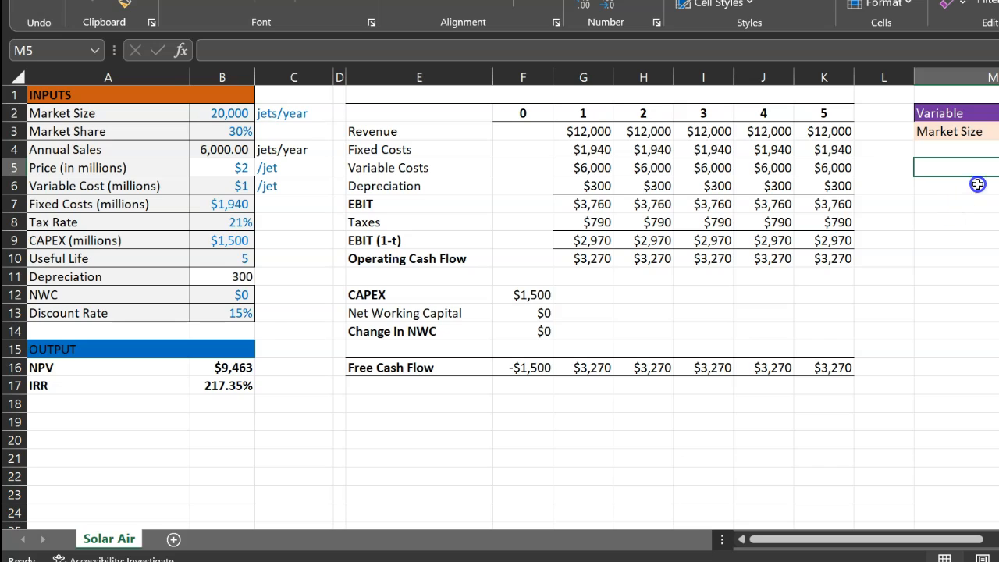
double_click(987, 150)
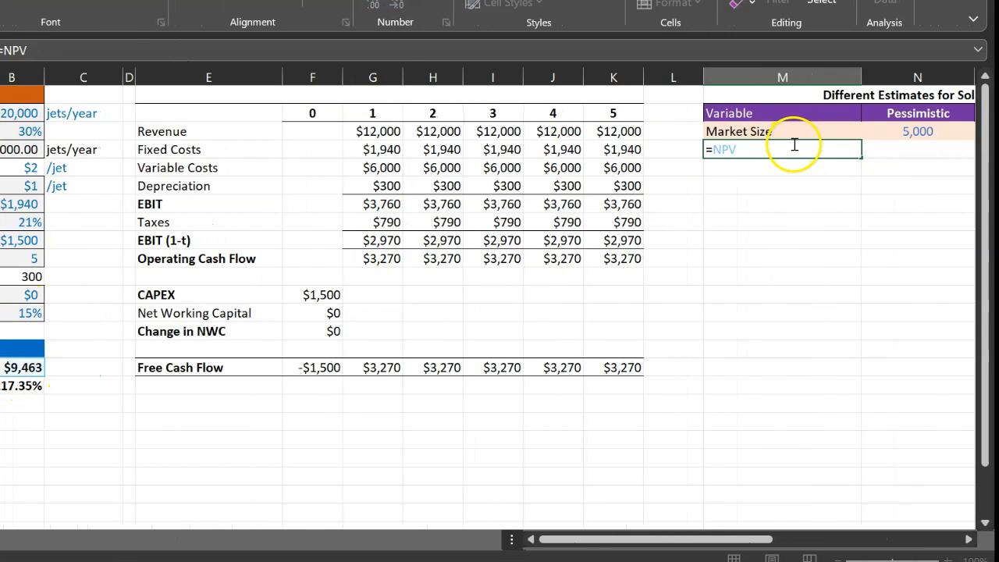
key(ctrl+Return)
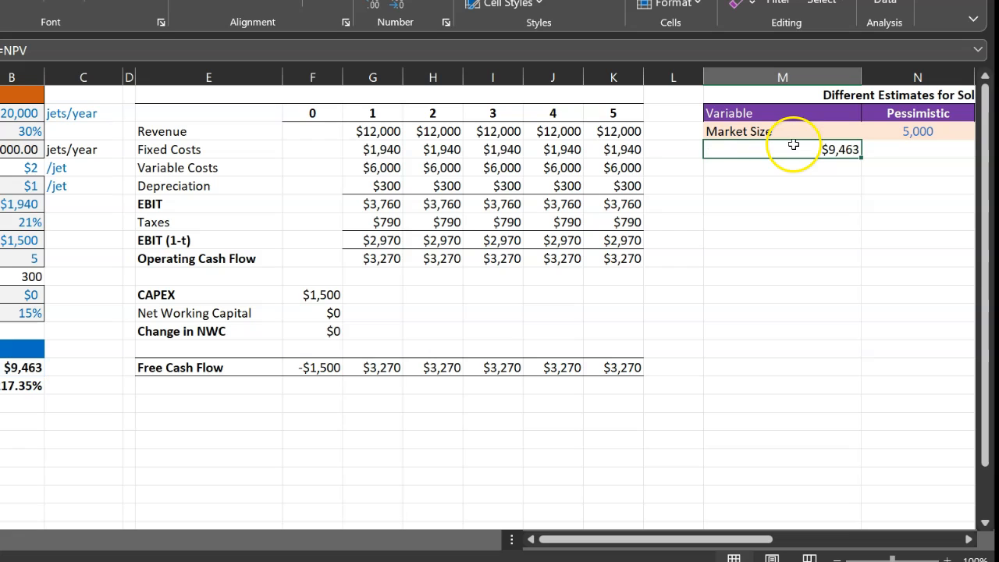
Open the what-if Data Table setup for M3:P4, covering the Market Size estimates and the NPV row beneath them.
click(969, 539)
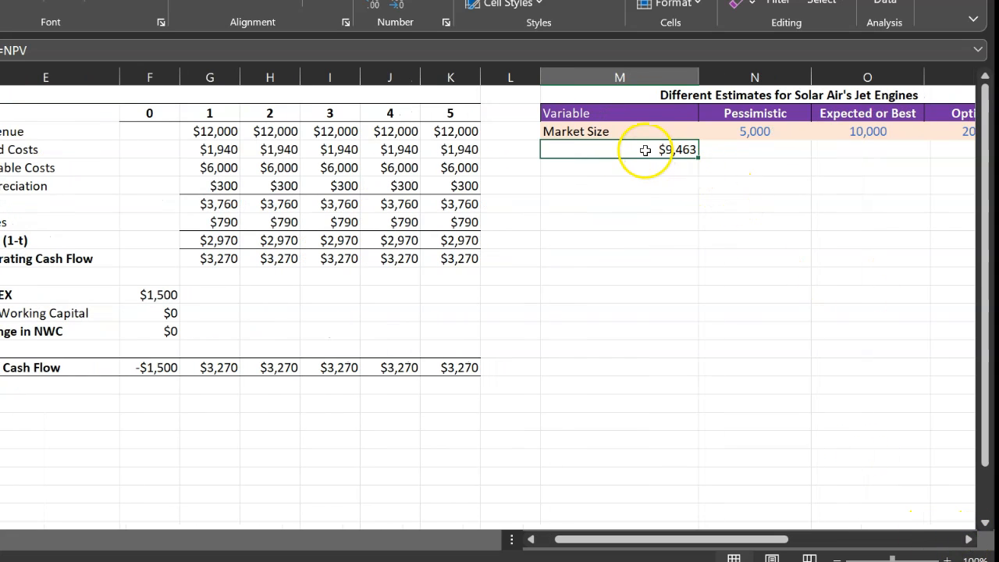
scroll(647, 150, right, 3)
click(506, 153)
drag(506, 153, 840, 137)
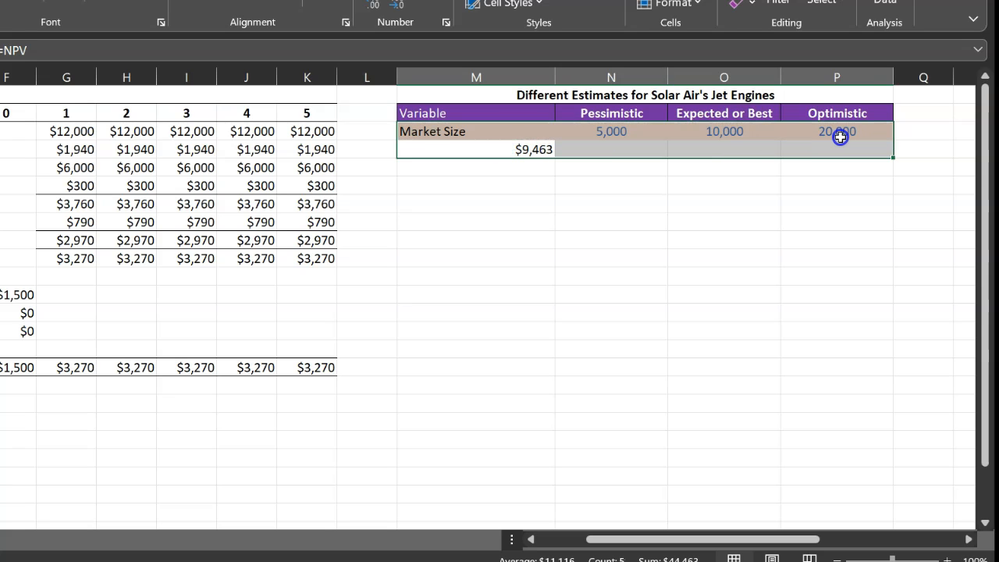
click(522, 150)
drag(522, 150, 841, 133)
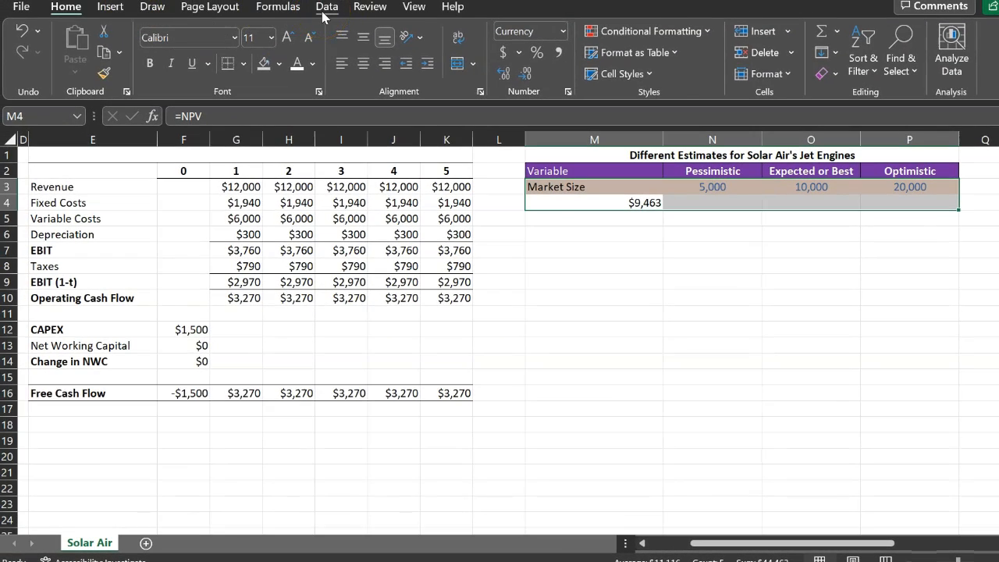
click(324, 10)
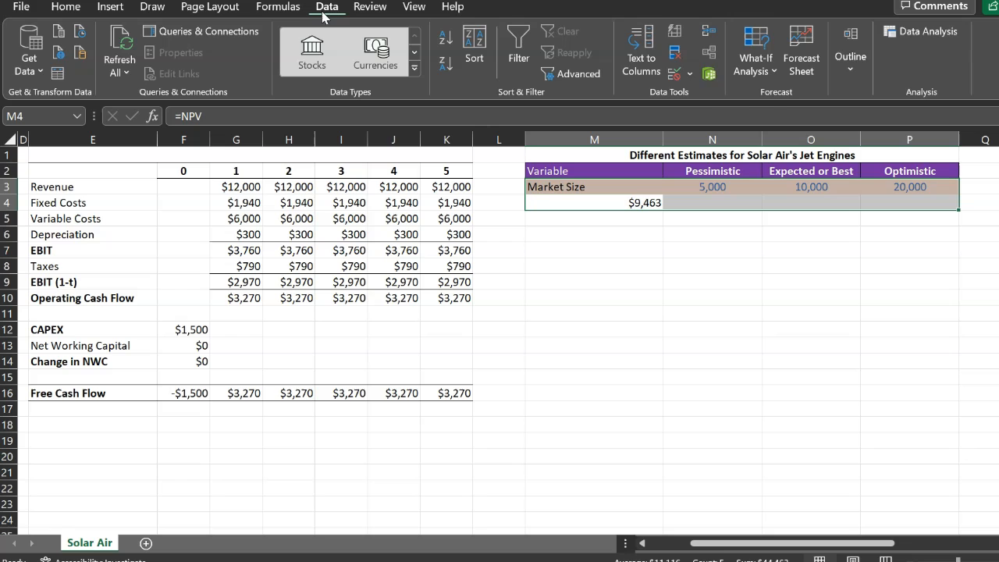
click(779, 80)
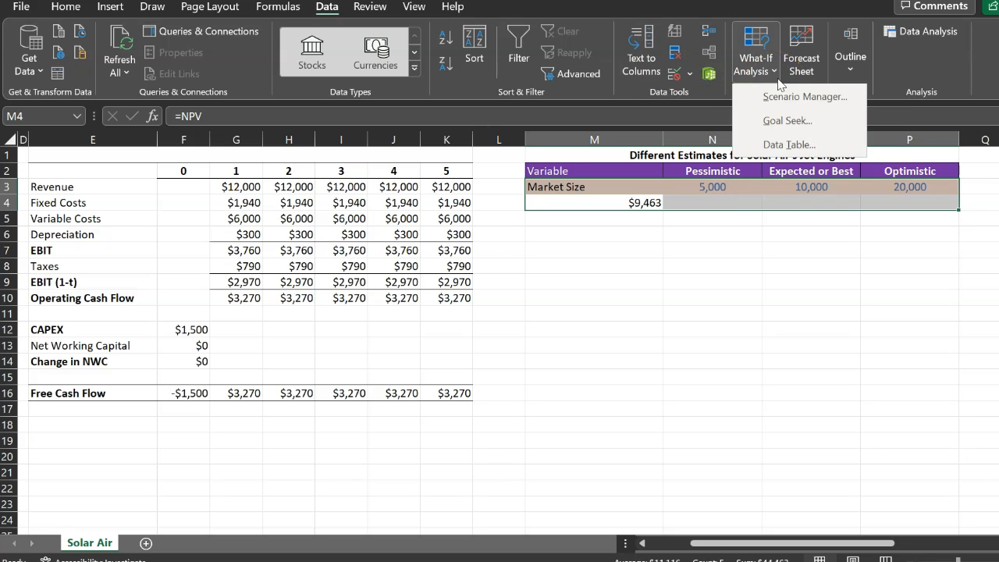
click(795, 147)
drag(303, 206, 286, 133)
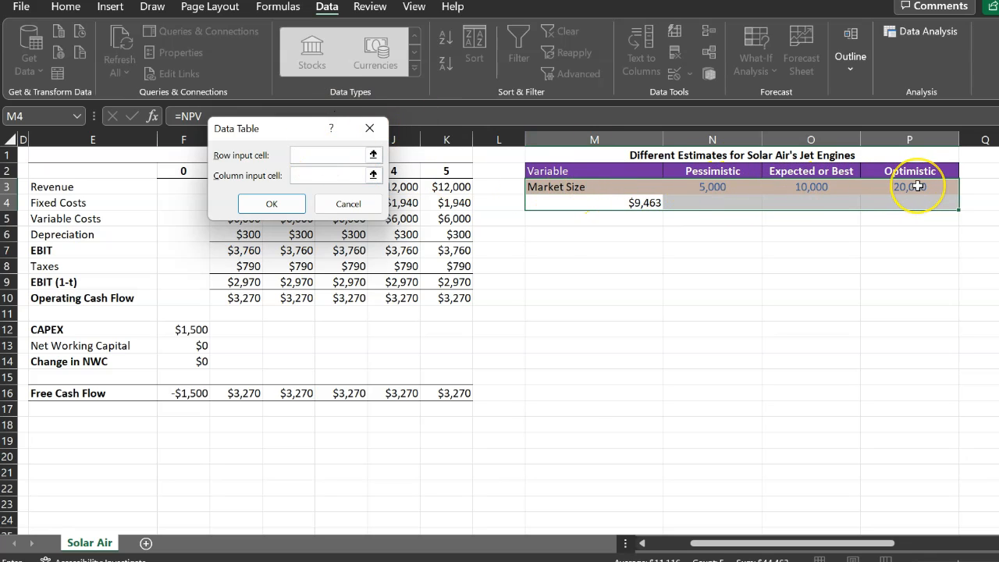
Create the data table with the Market Size input $B$2 as its row input cell and no column input cell.
click(334, 157)
click(318, 179)
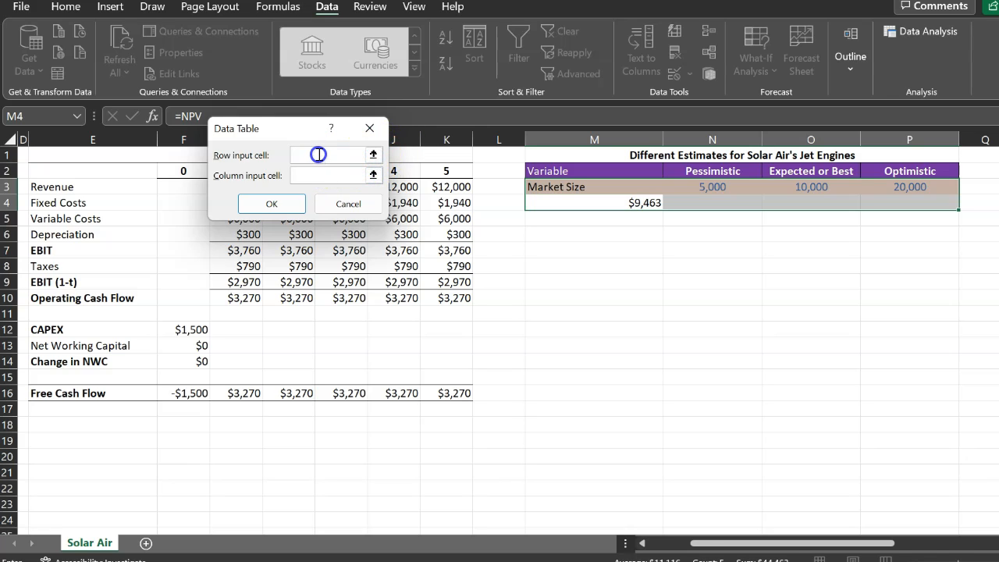
click(709, 544)
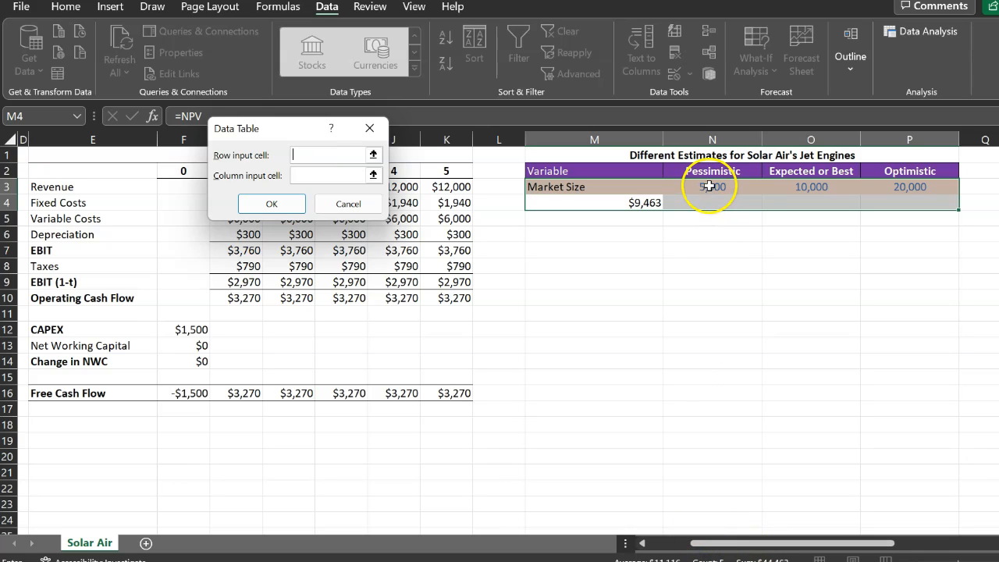
drag(709, 532, 667, 549)
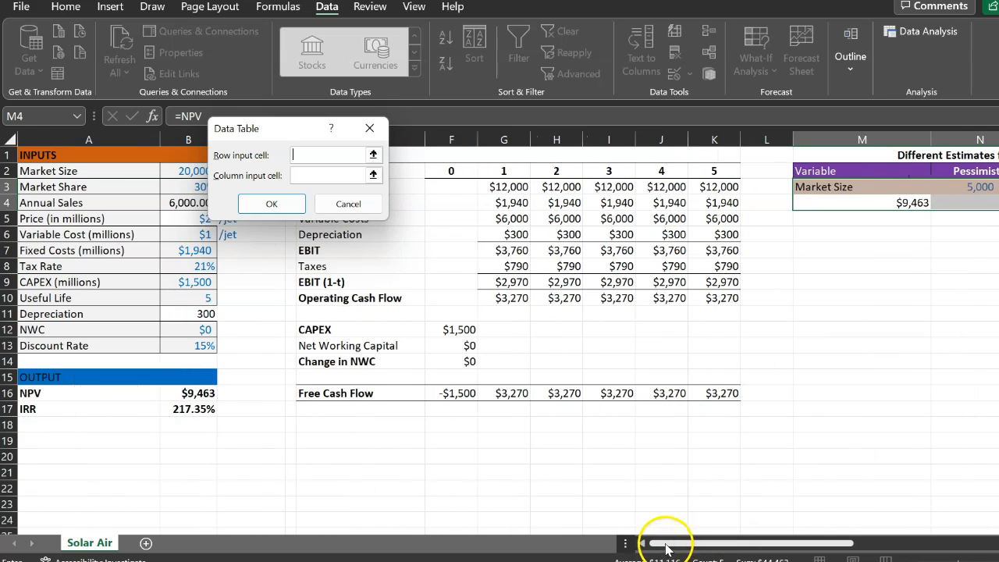
click(186, 171)
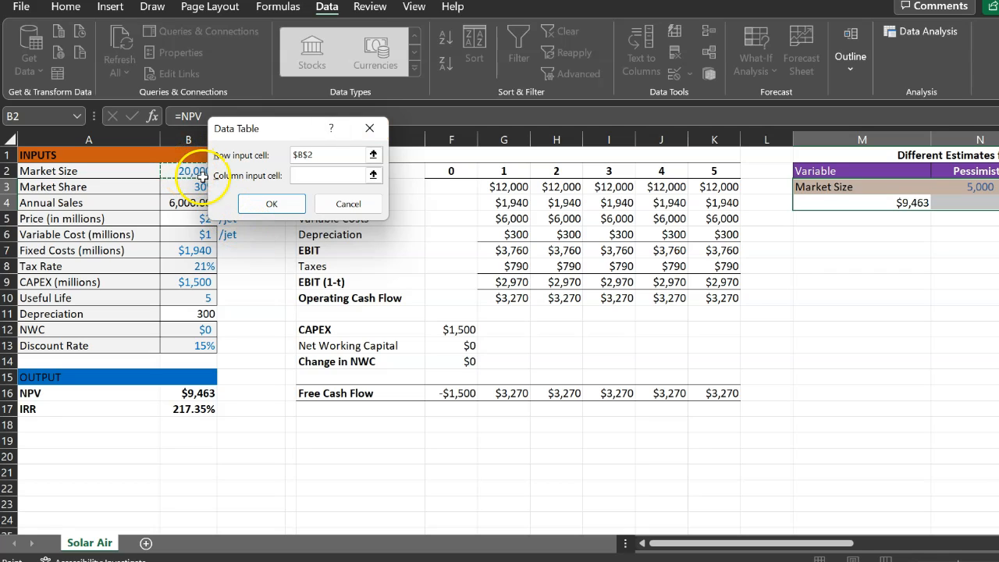
drag(717, 546, 761, 545)
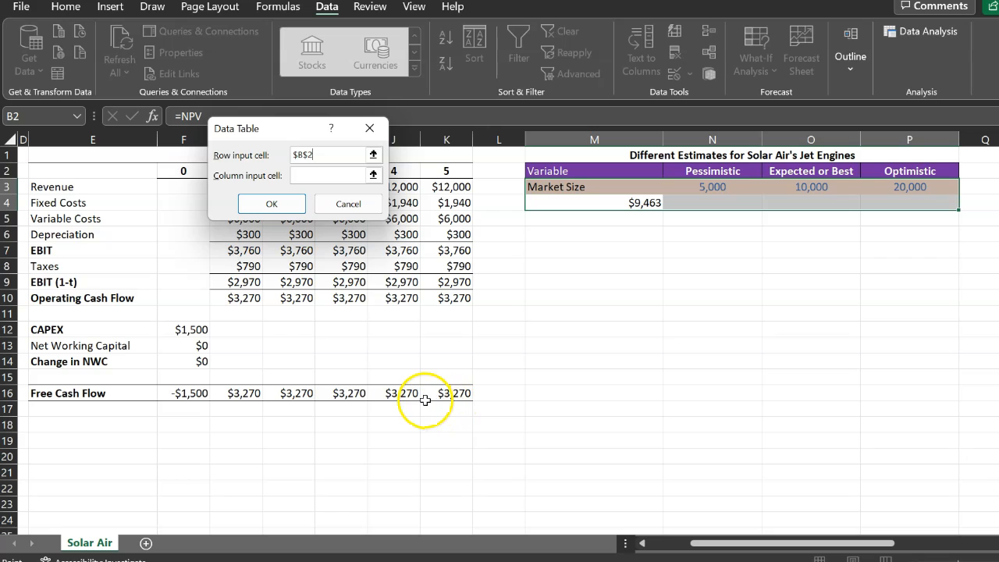
drag(714, 542, 664, 542)
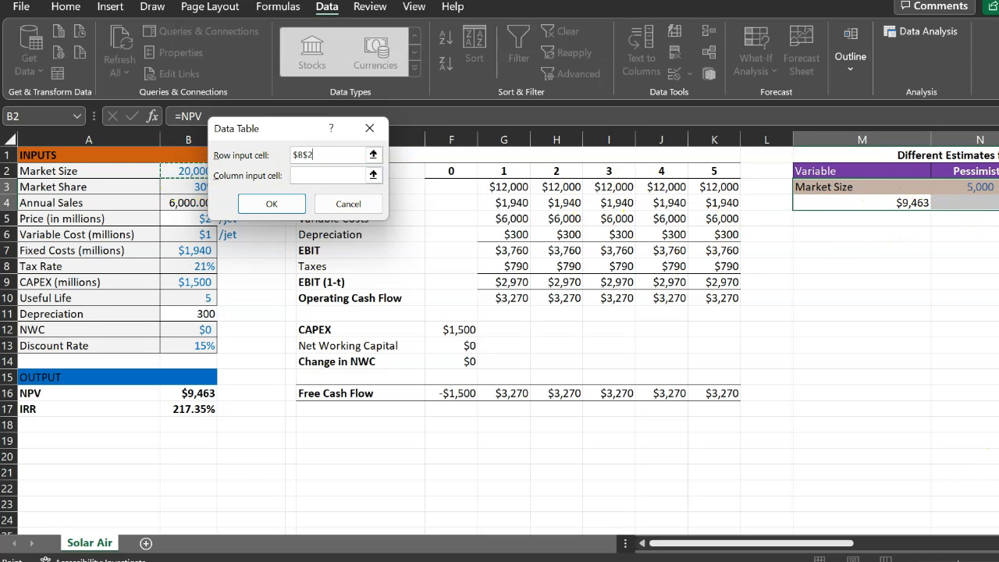
click(998, 544)
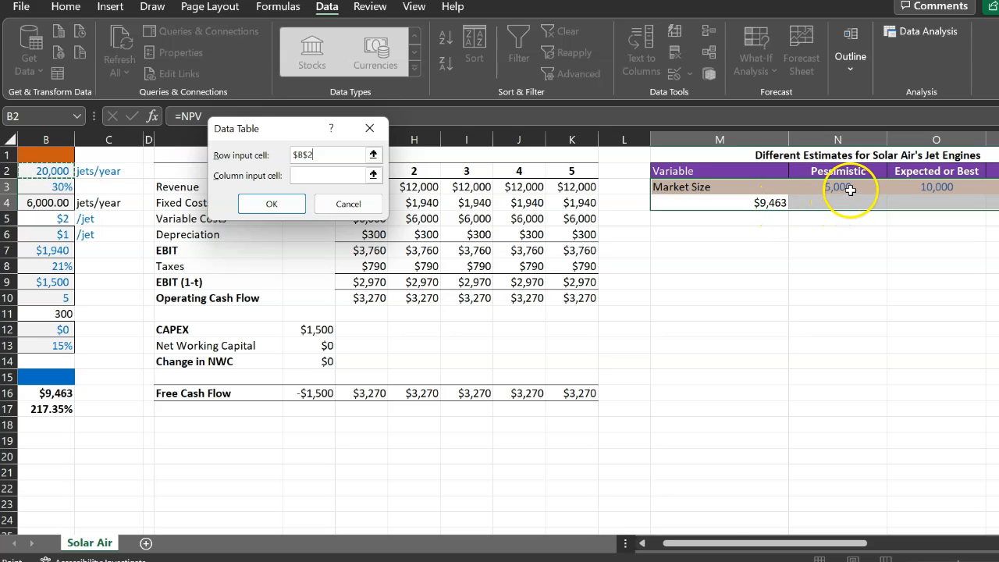
drag(717, 549, 703, 545)
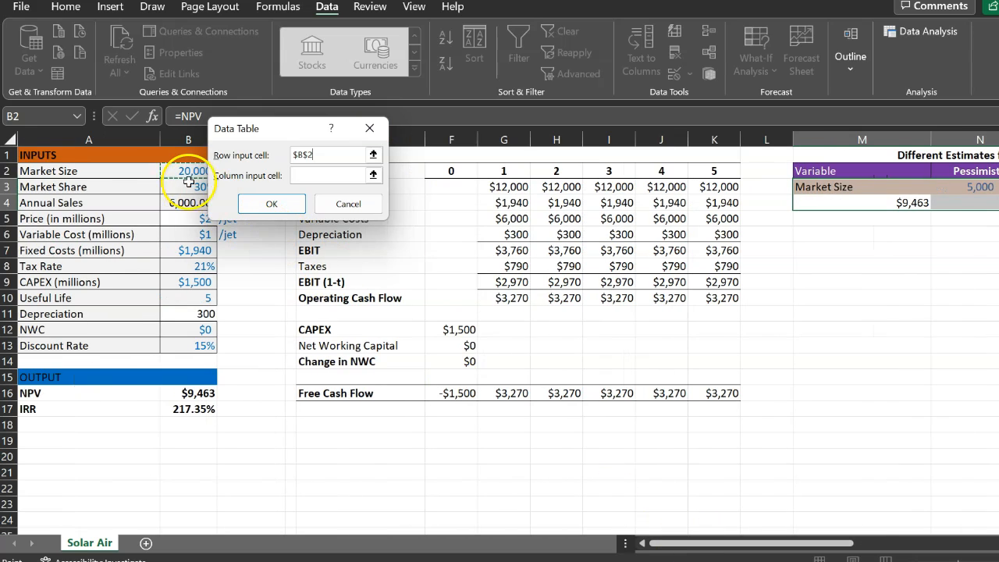
drag(828, 544, 888, 542)
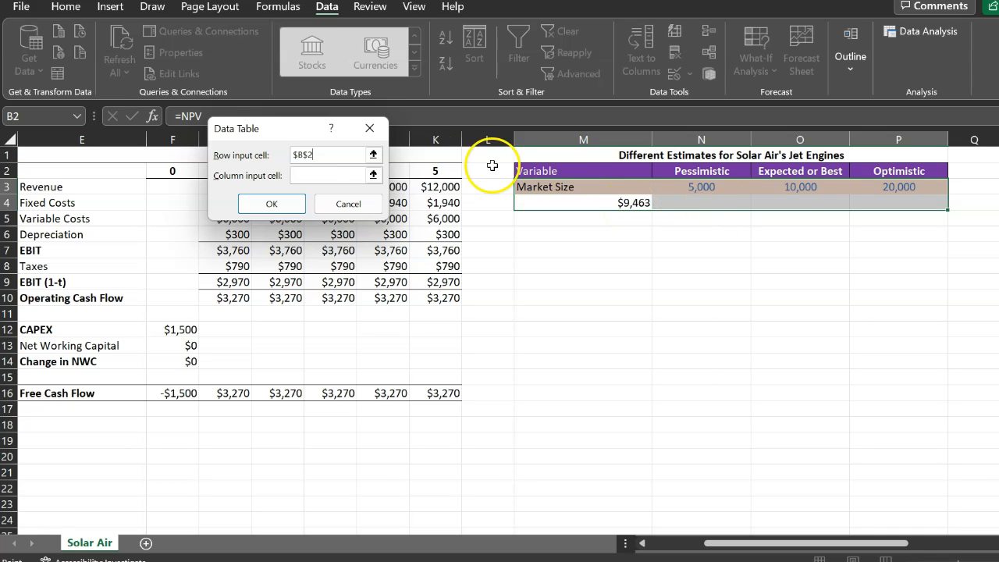
click(289, 205)
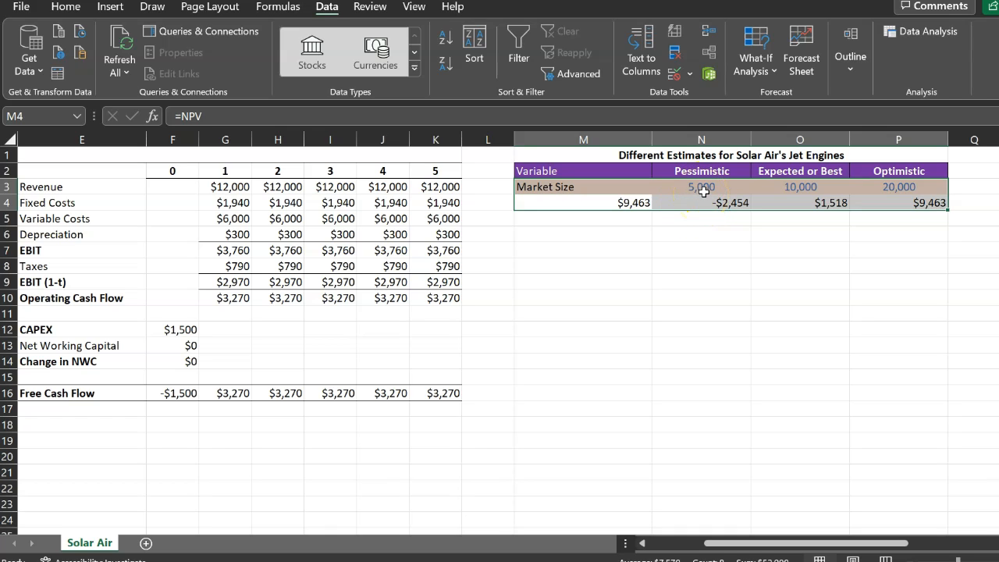
Check the data table's NPV cells against the Market Size estimates and the linked NPV in M4.
click(709, 187)
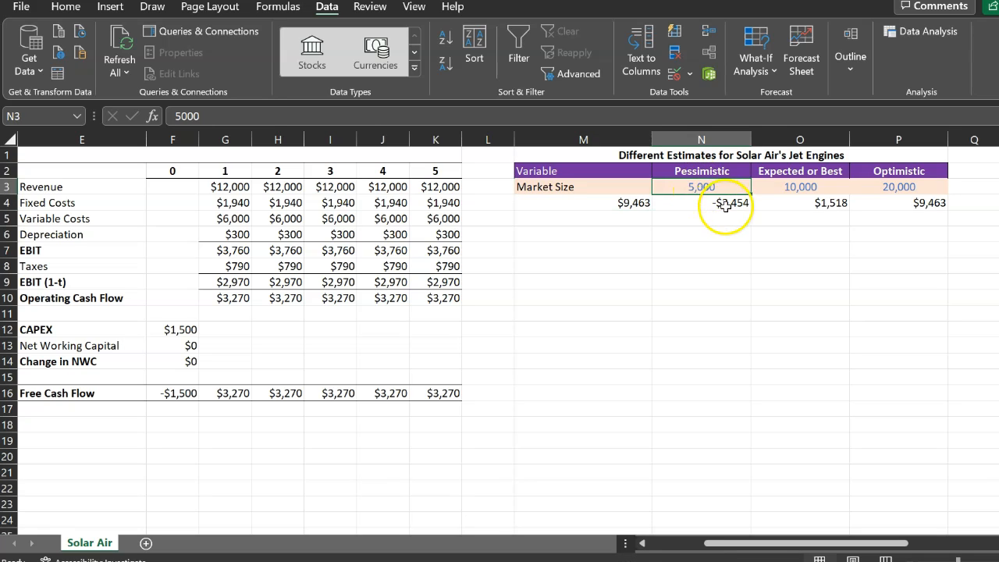
click(714, 202)
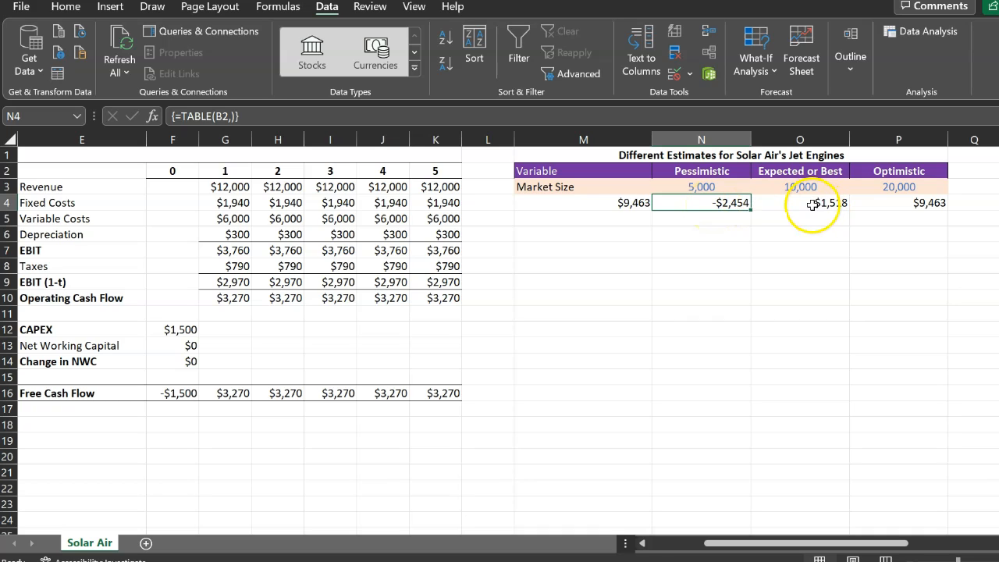
click(932, 203)
click(625, 203)
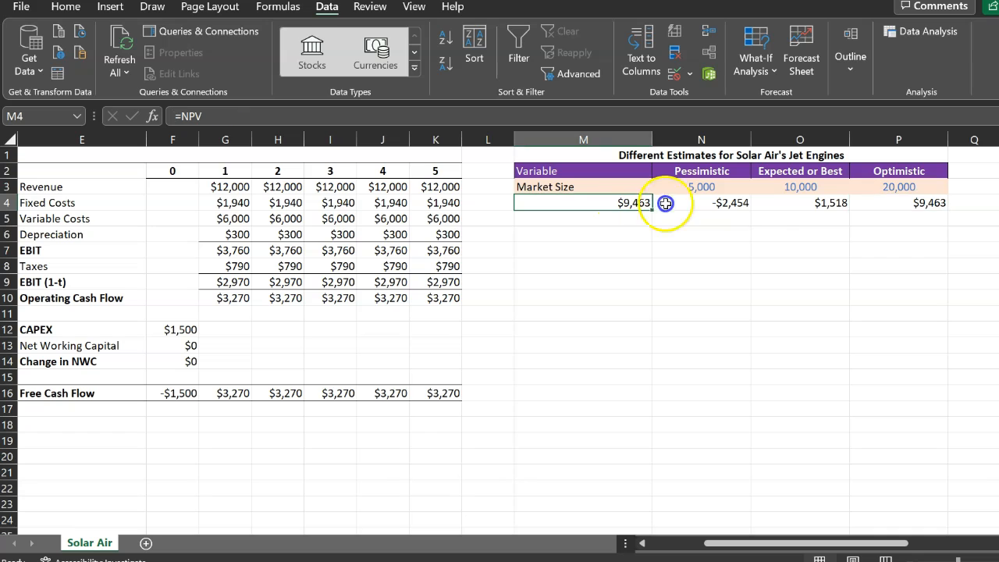
click(913, 204)
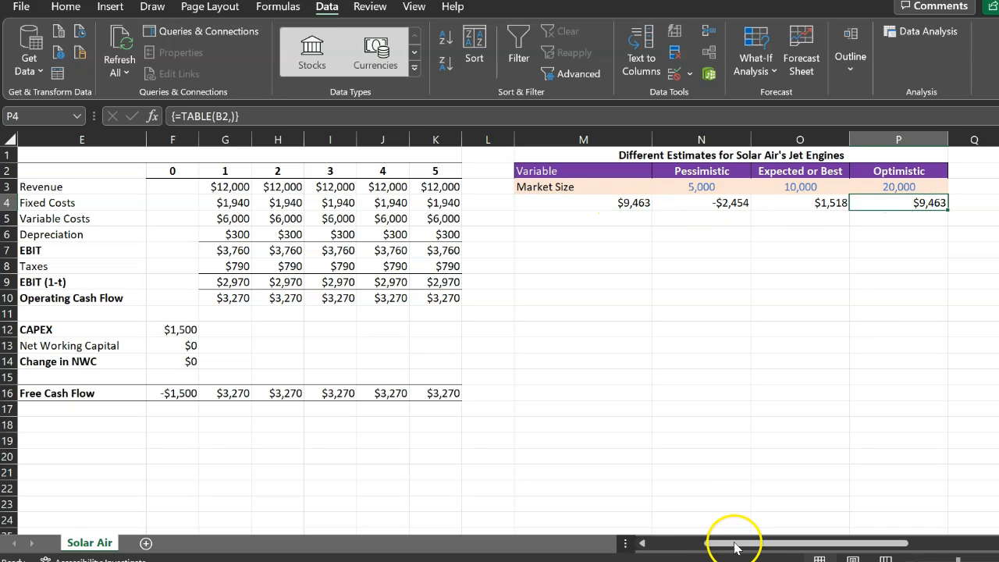
Set the Market Size input to the expected estimate of 10,000 jets per year and check the NPV against the data table.
drag(742, 546, 685, 547)
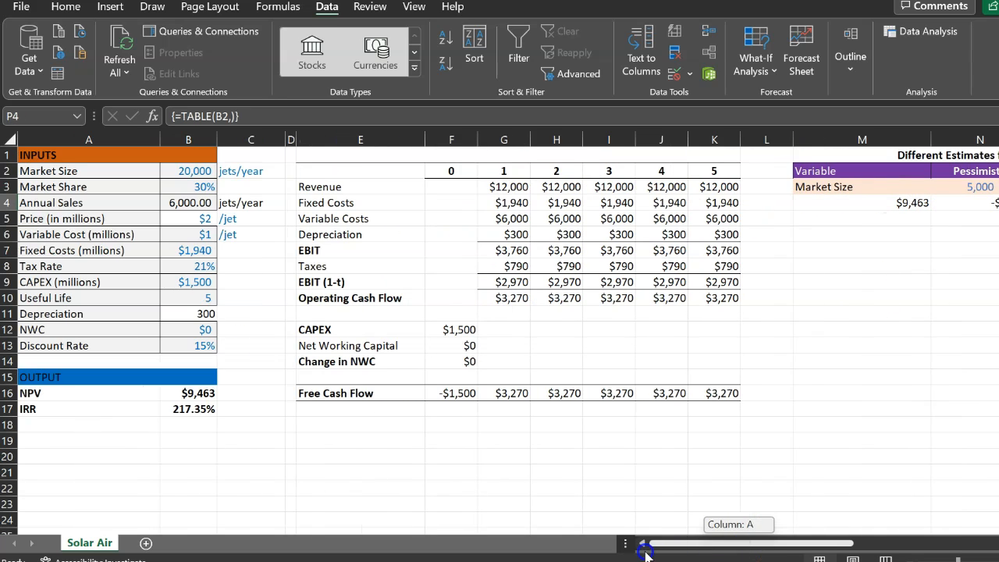
click(198, 171)
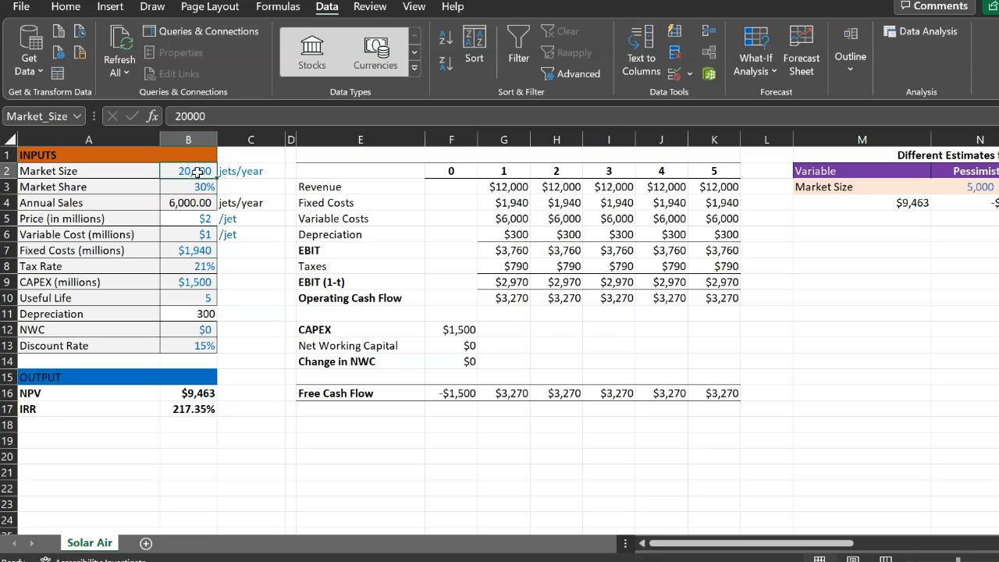
text(10)
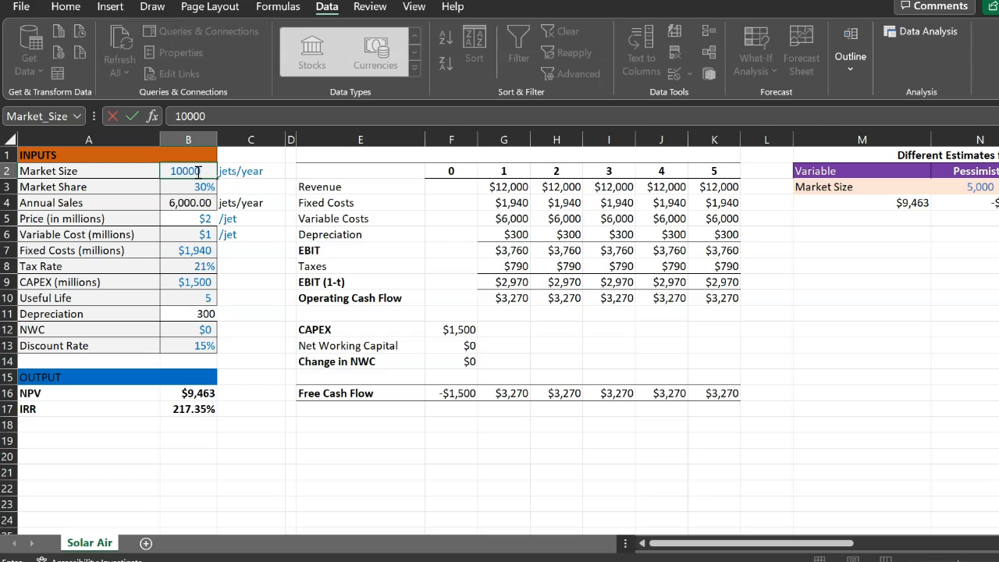
key(Return)
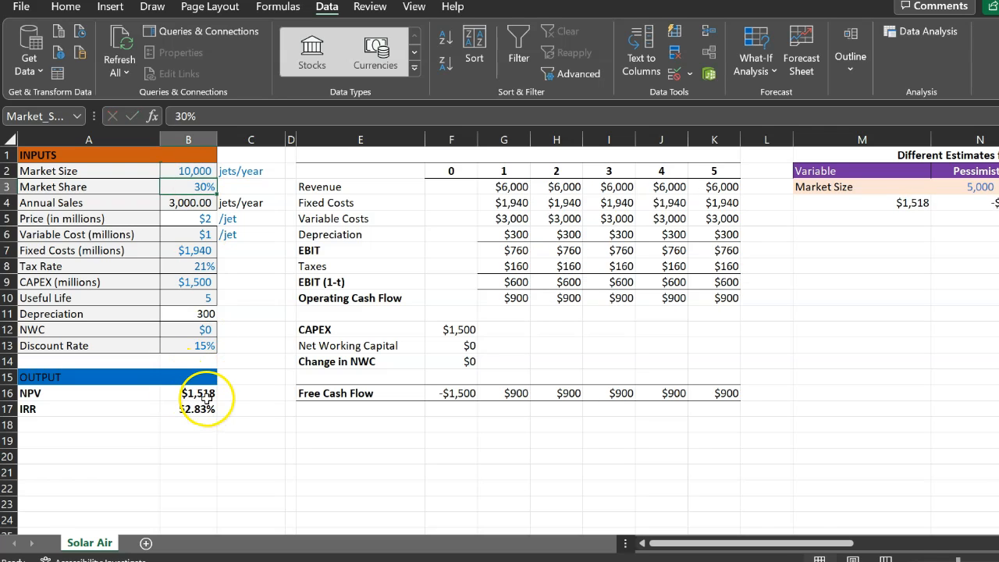
drag(804, 543, 868, 537)
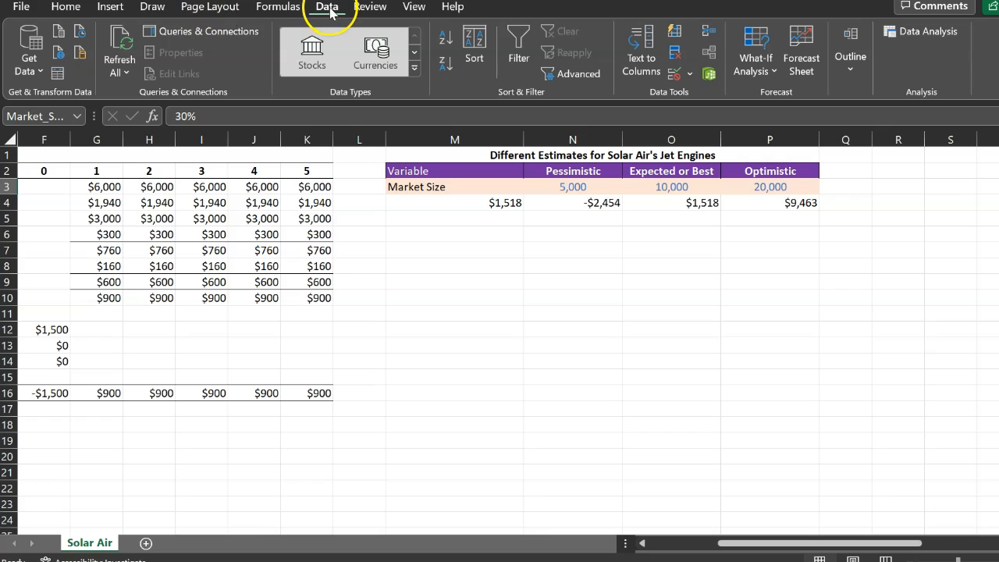
click(766, 75)
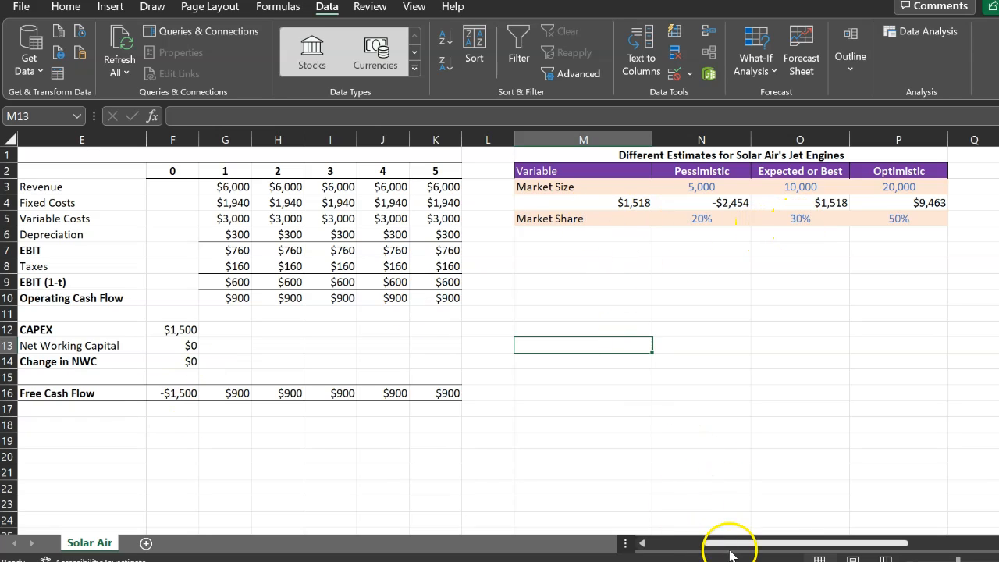
drag(734, 547, 675, 544)
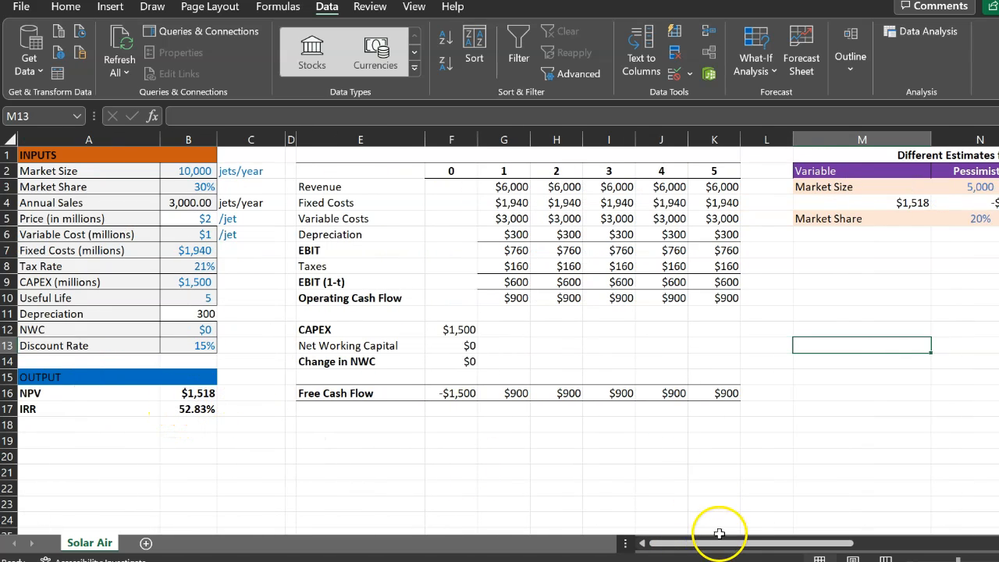
drag(723, 549, 776, 544)
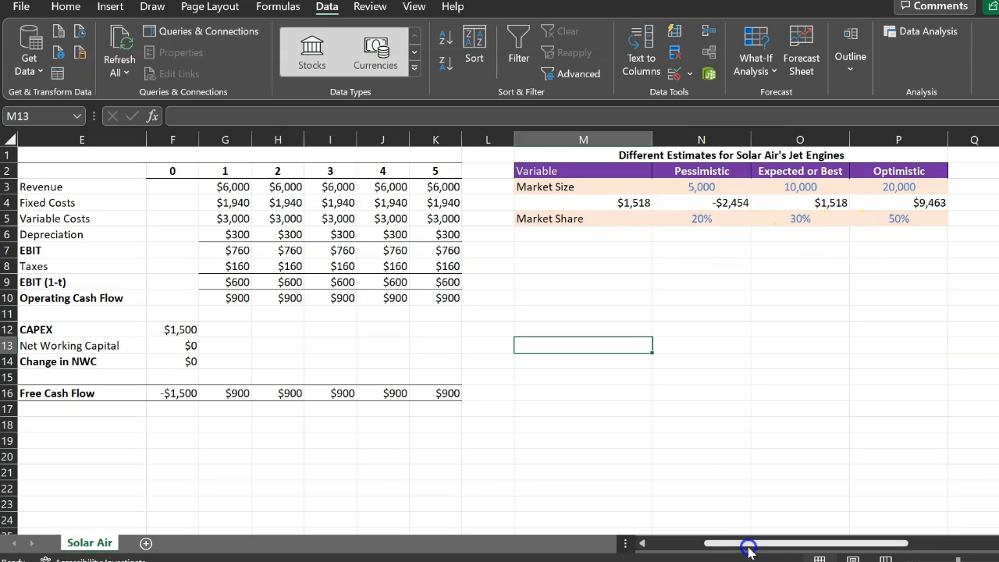
Test the NPV with the Market Share input at the pessimistic 20%, followed by the optimistic 50%.
drag(754, 547, 658, 542)
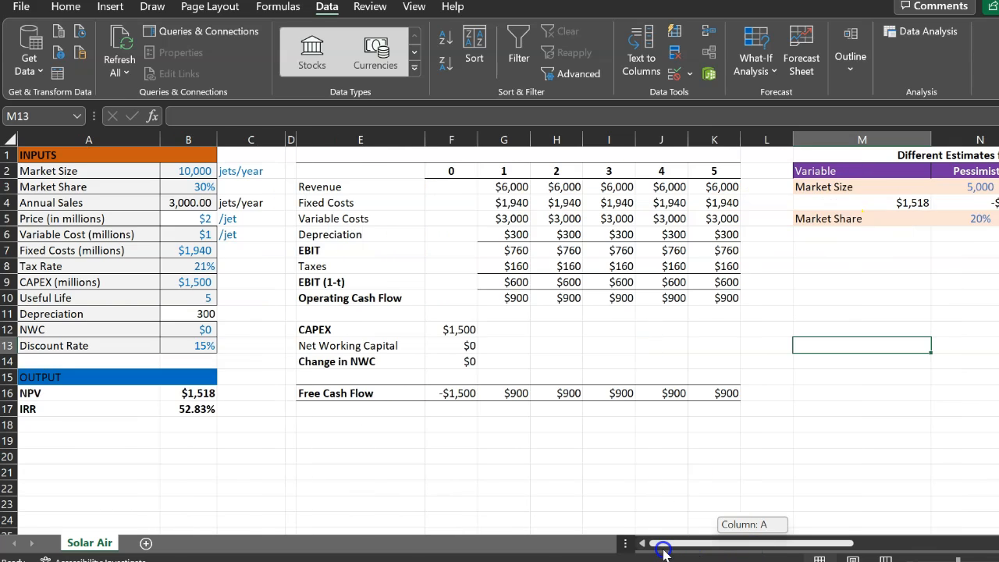
click(190, 189)
text(20)
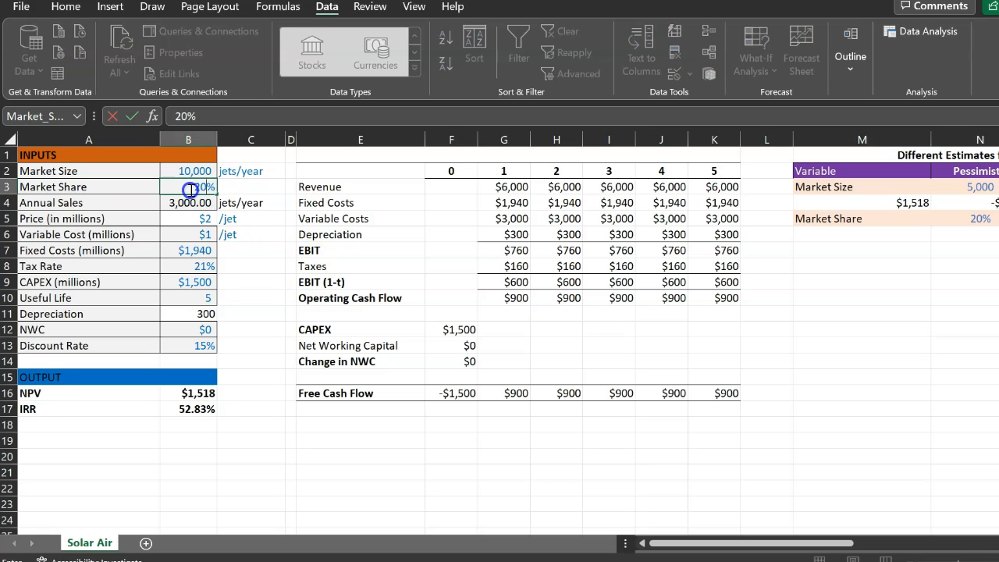
key(Return)
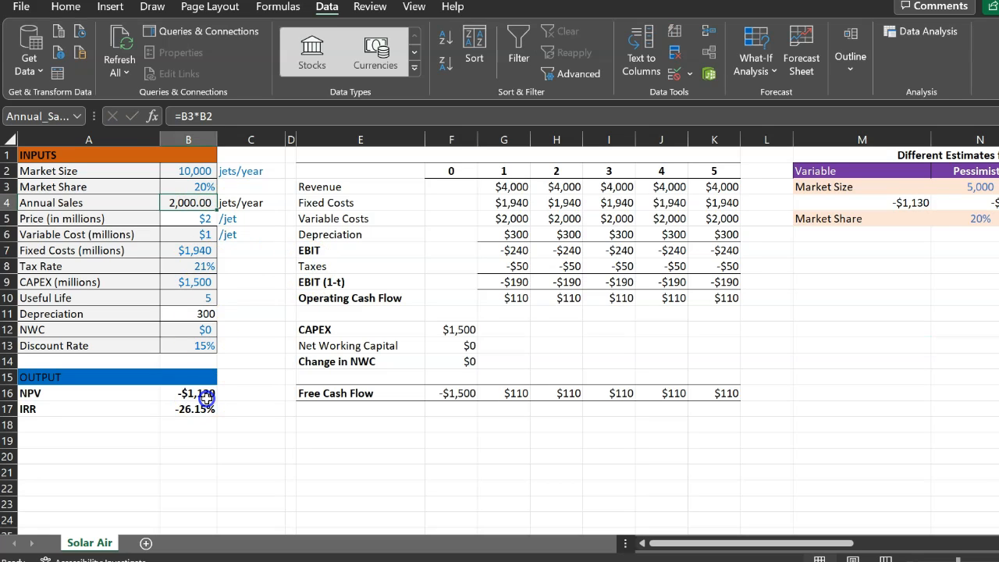
click(205, 190)
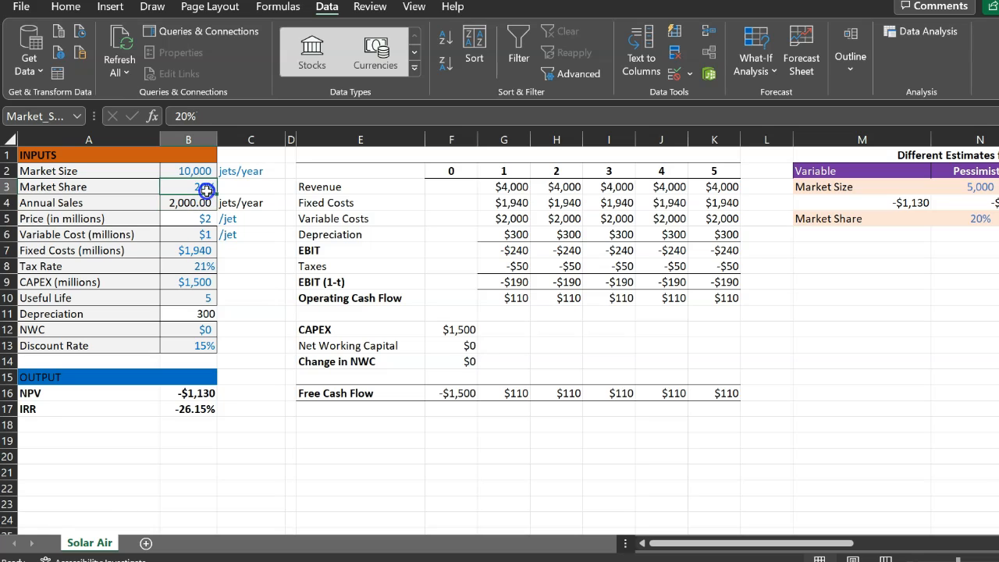
text(5)
key(Return)
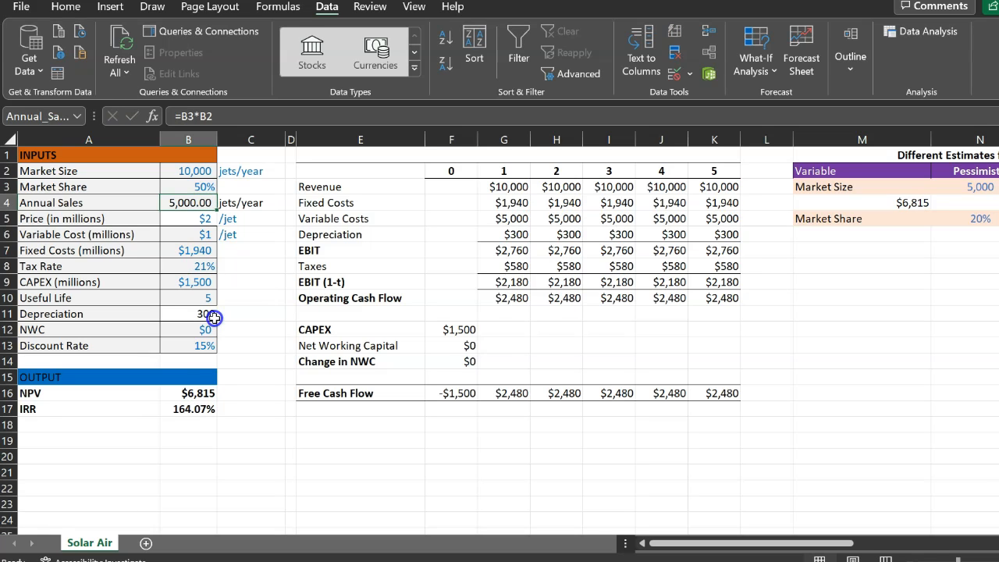
Set the Market Share input to the expected estimate of 30%.
click(201, 189)
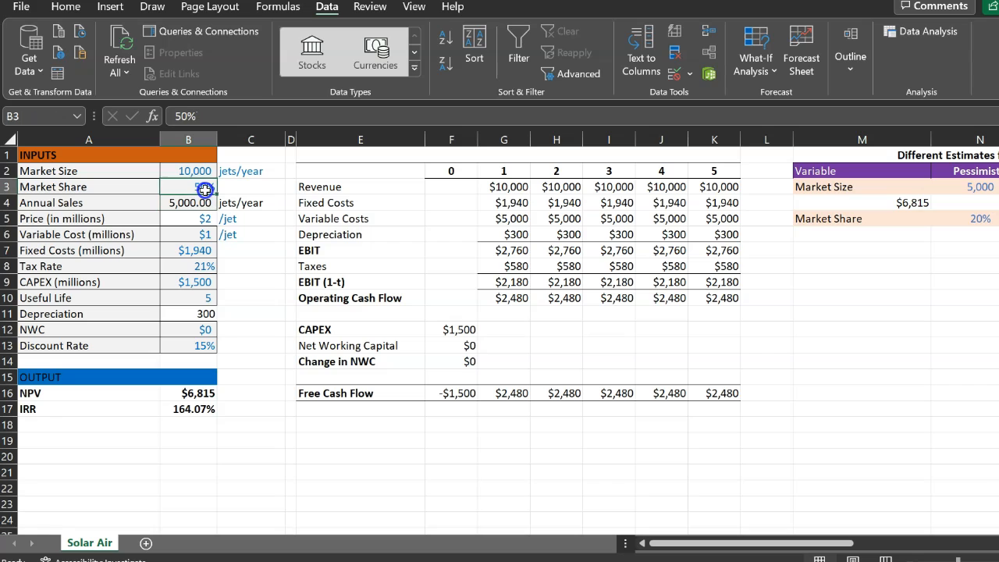
text(30)
key(Return)
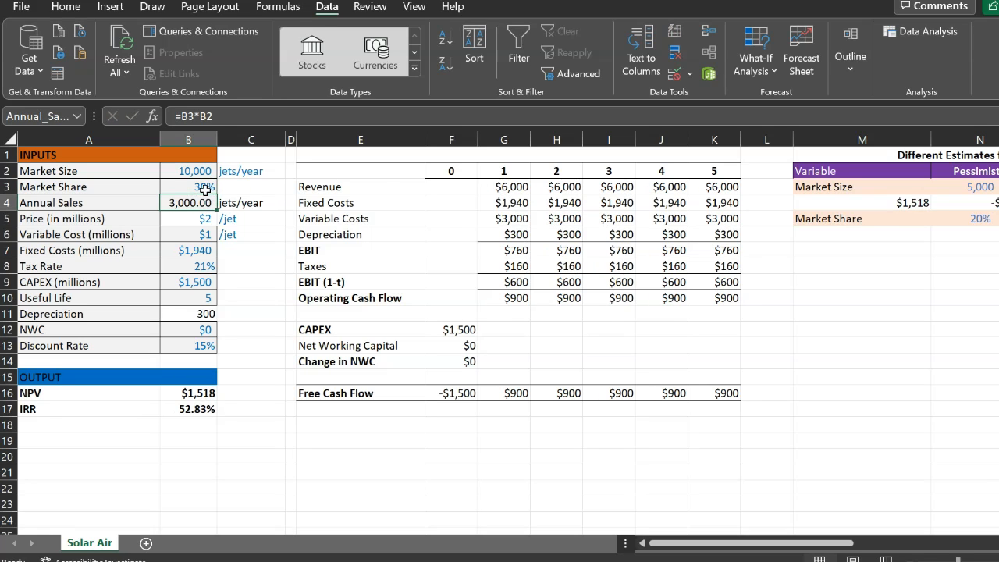
Link cell M6, below the Market Share label, to the NPV output in B16.
click(896, 238)
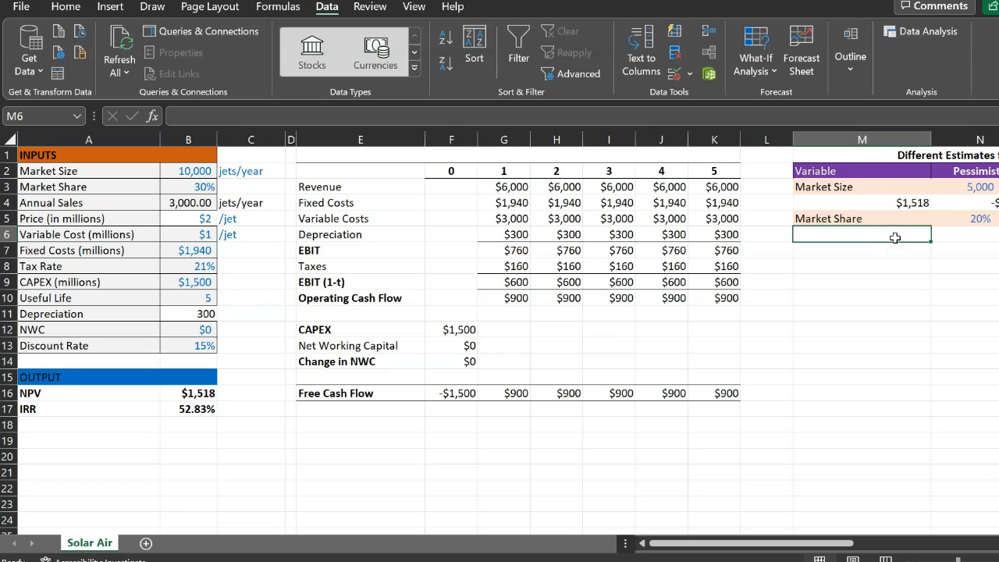
text(=)
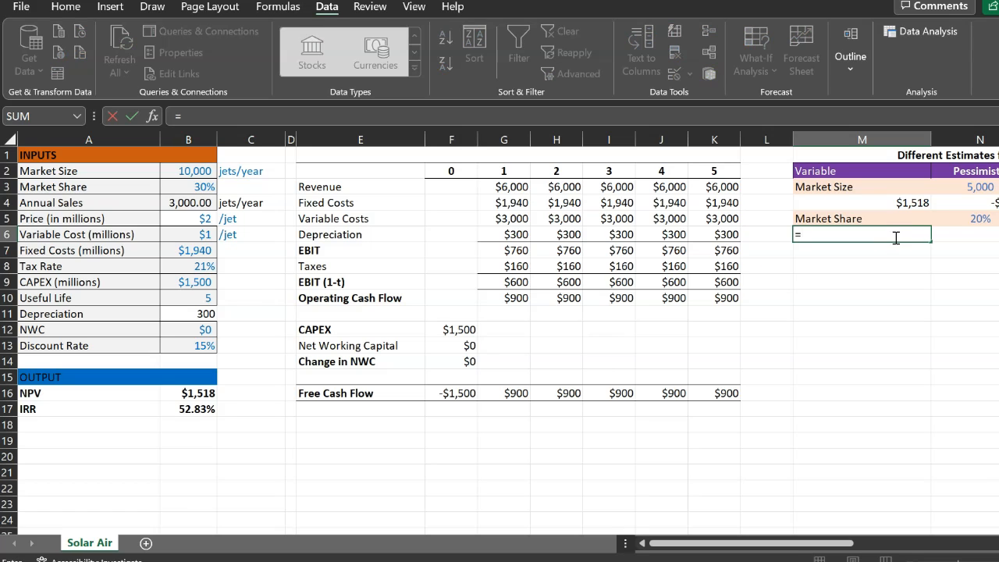
click(190, 394)
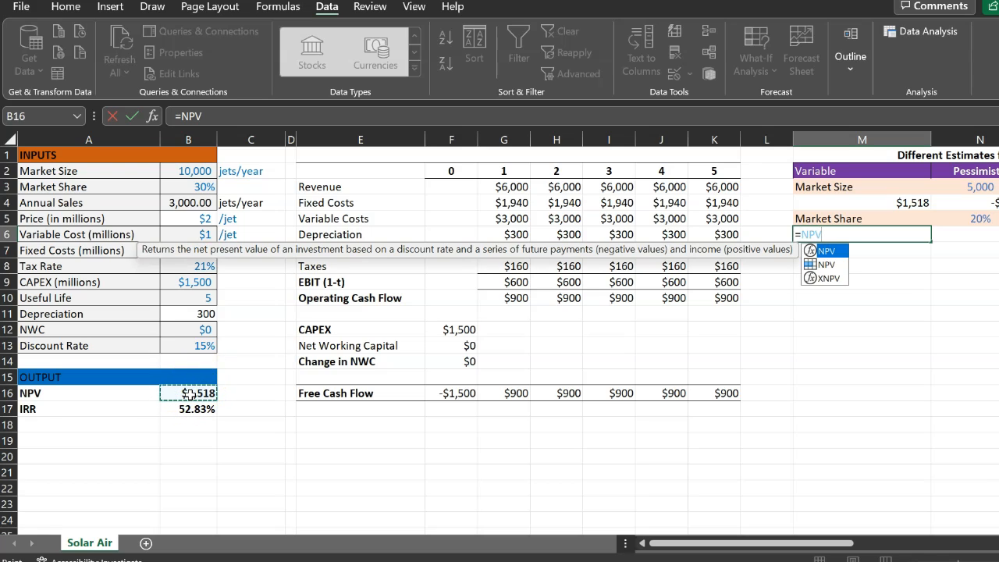
key(Return)
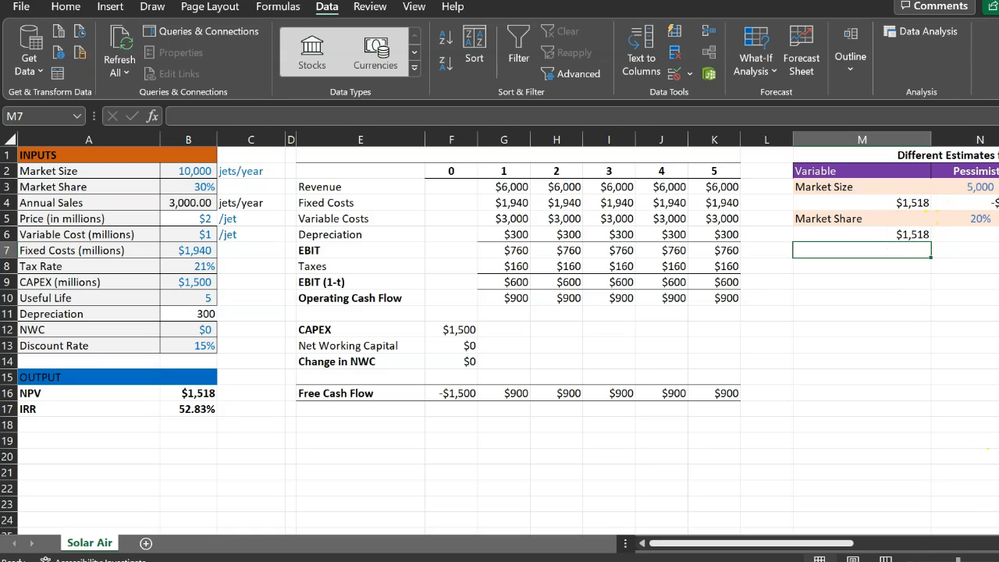
scroll(968, 508, right, 5)
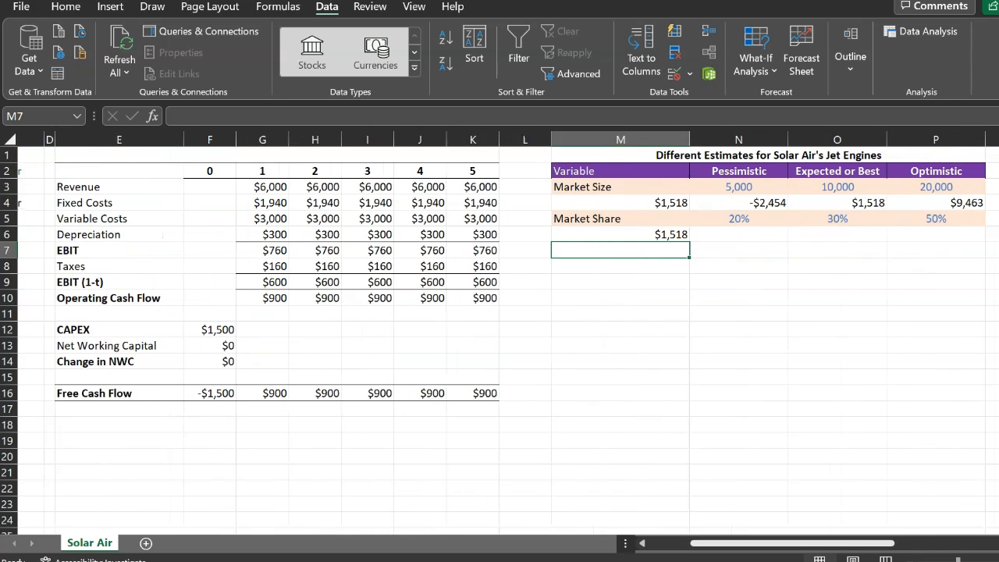
Start a what-if data table on the Market Share range M5:P6.
click(641, 235)
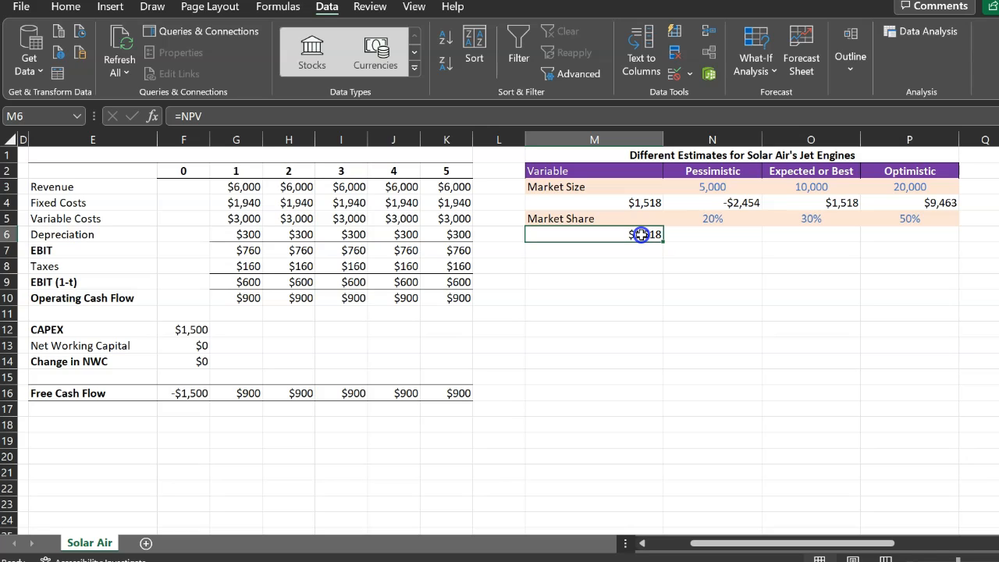
drag(656, 231, 925, 214)
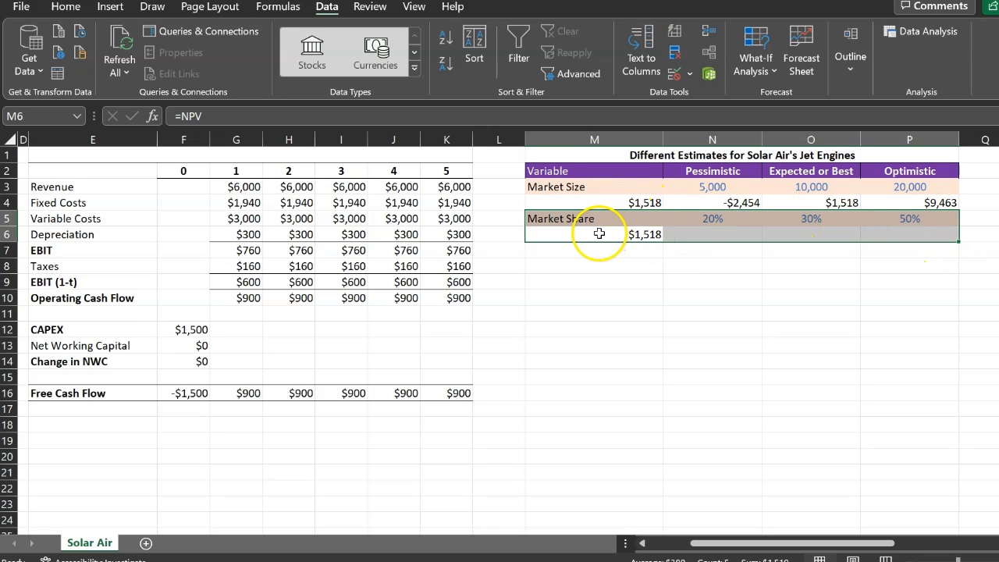
click(329, 14)
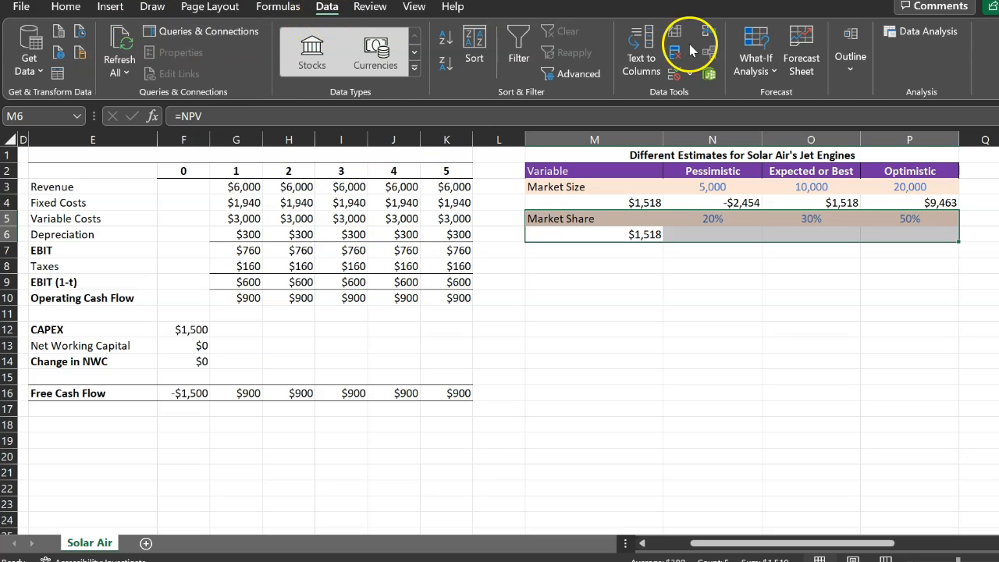
click(756, 63)
click(785, 147)
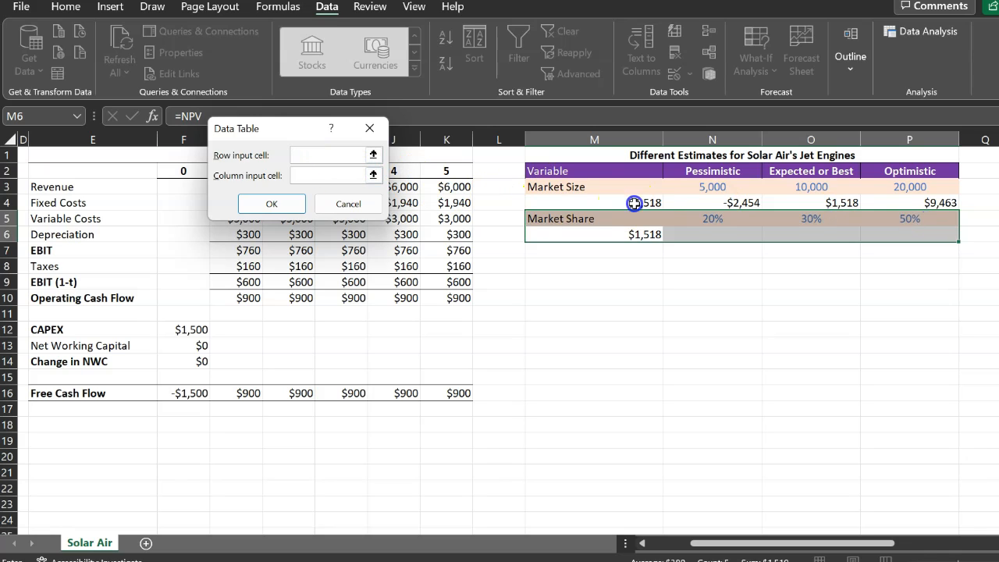
click(318, 179)
click(322, 158)
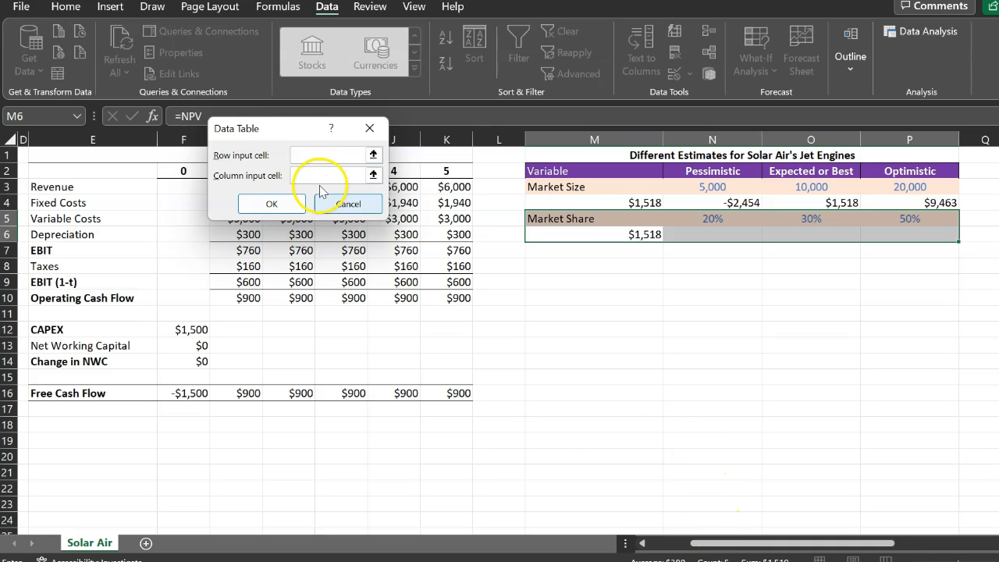
Set the row input cell to the Market Share input B3 and create the data table.
click(654, 543)
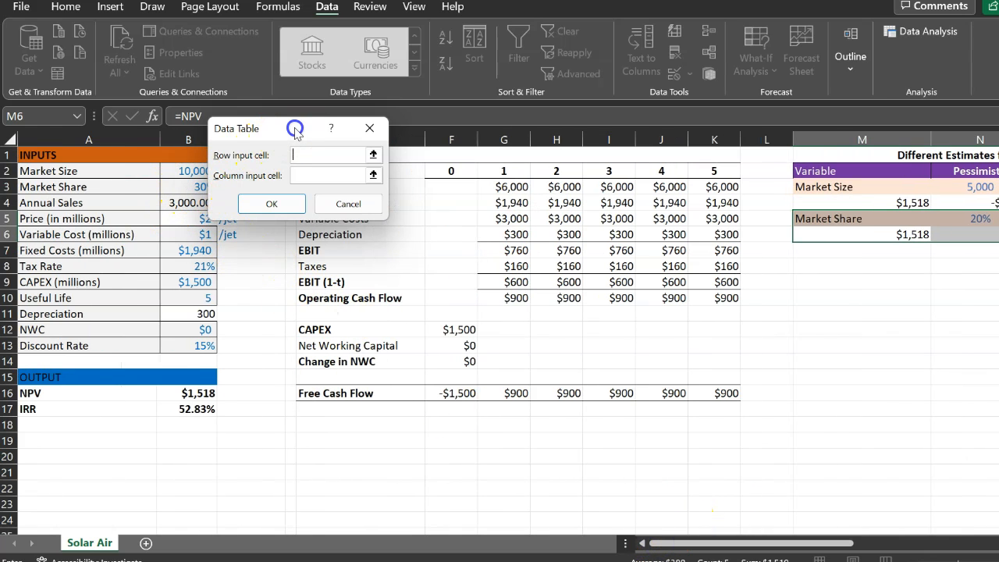
drag(295, 128, 367, 116)
click(199, 187)
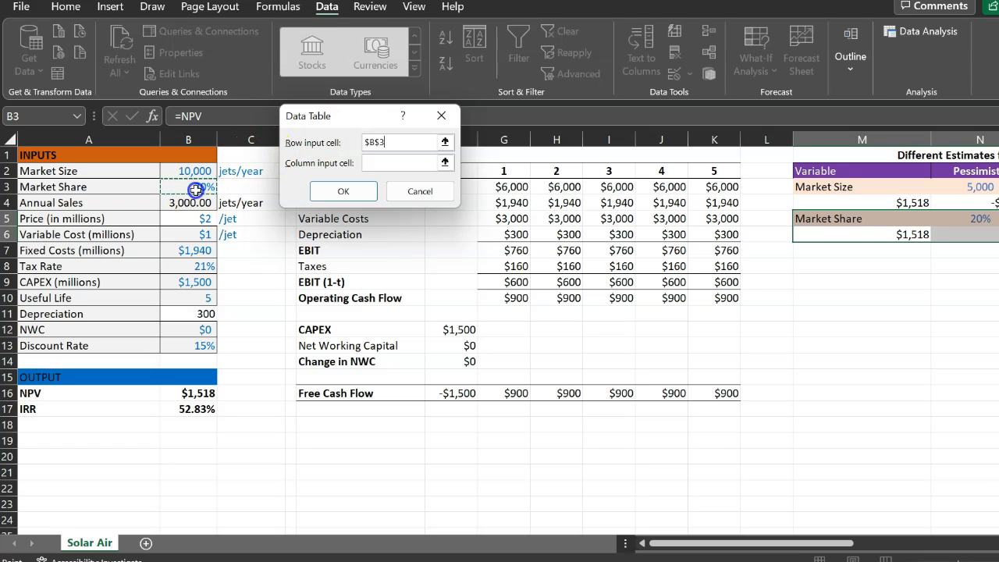
drag(791, 542, 836, 544)
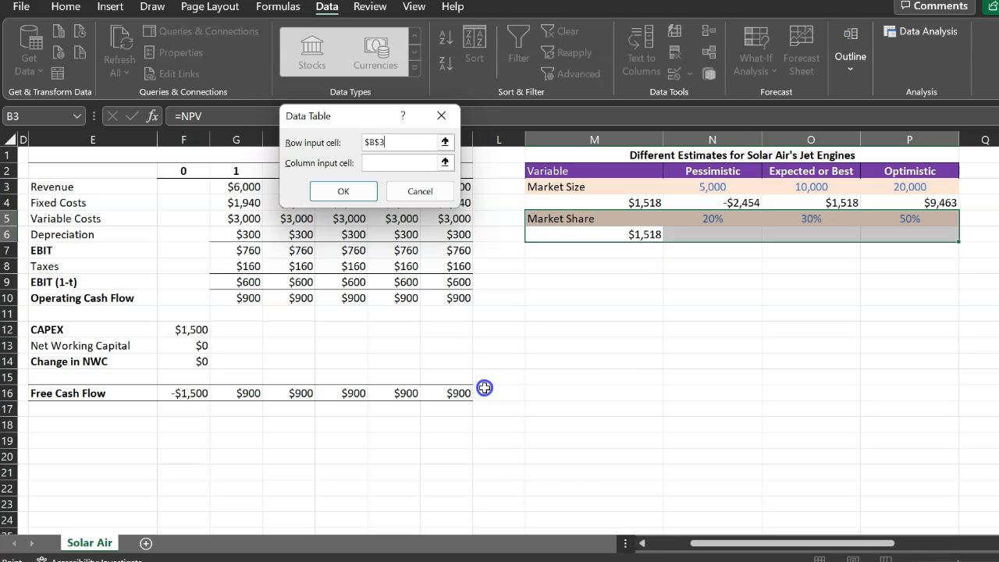
click(664, 544)
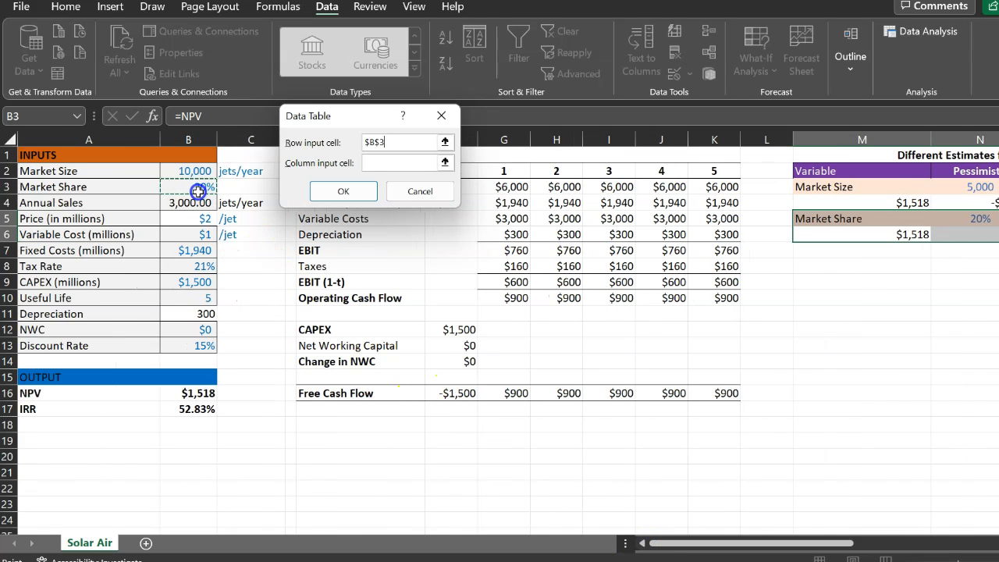
drag(807, 538, 845, 544)
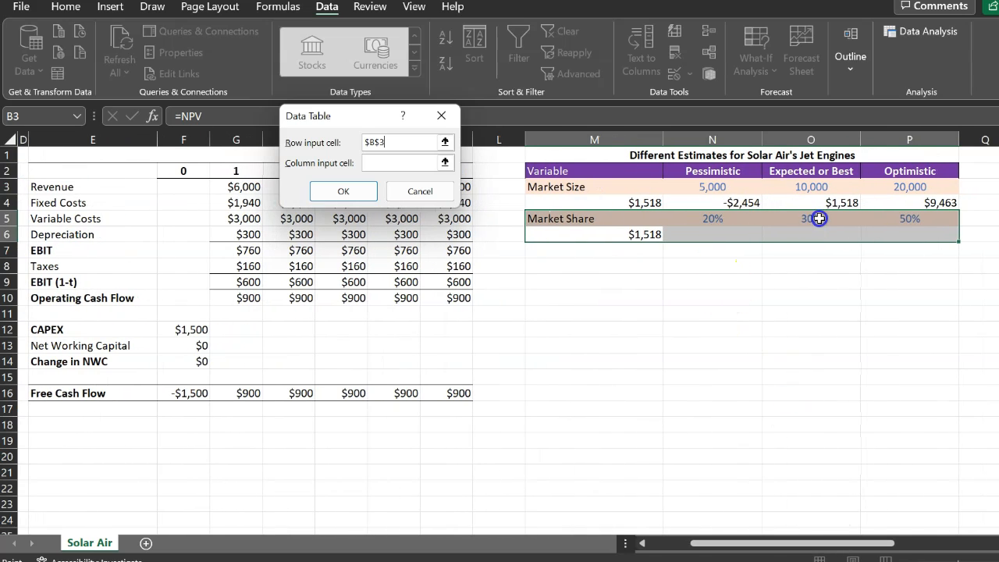
click(460, 216)
click(334, 193)
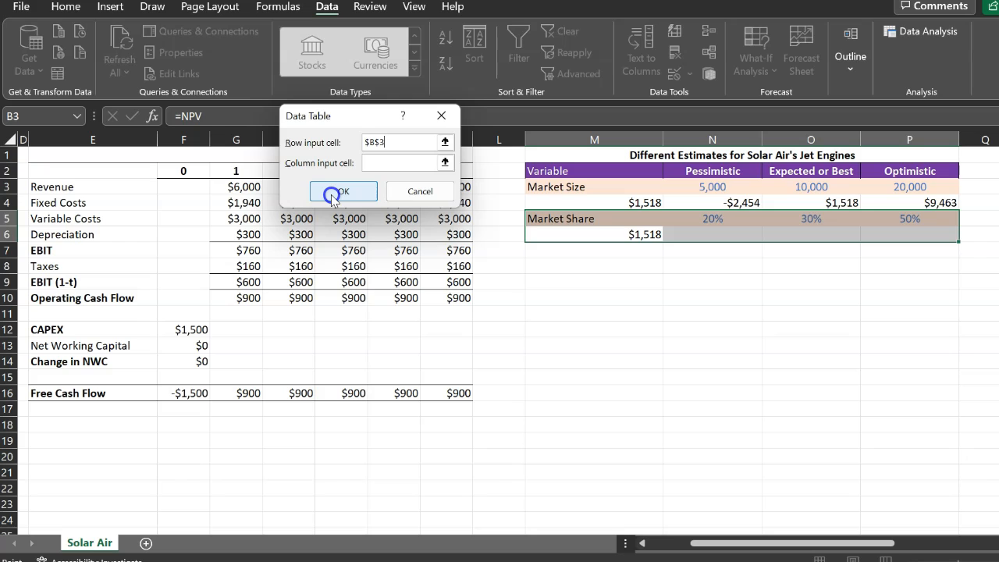
click(332, 195)
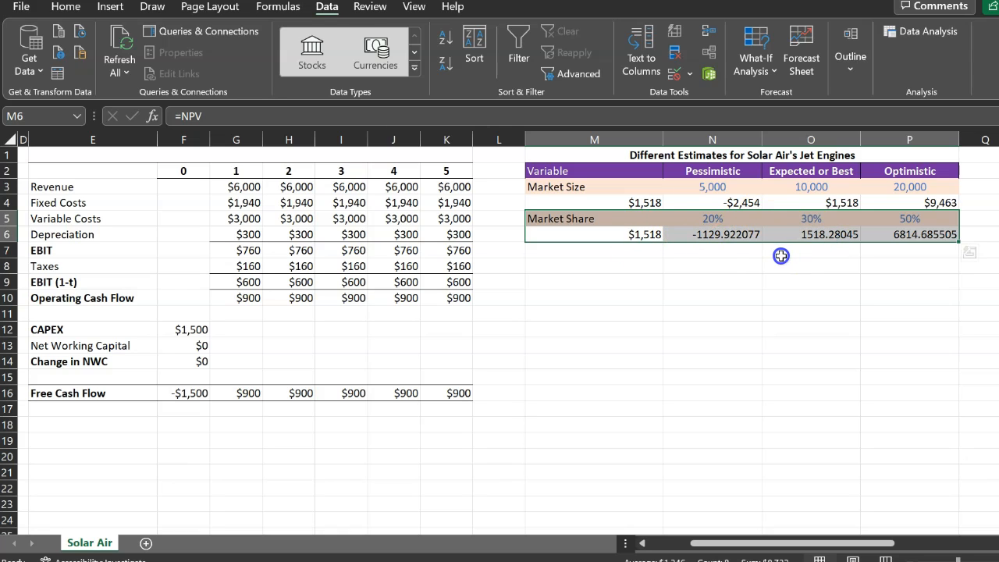
Review the expected, pessimistic and optimistic Investment estimates in row 13 of the estimates table.
click(617, 251)
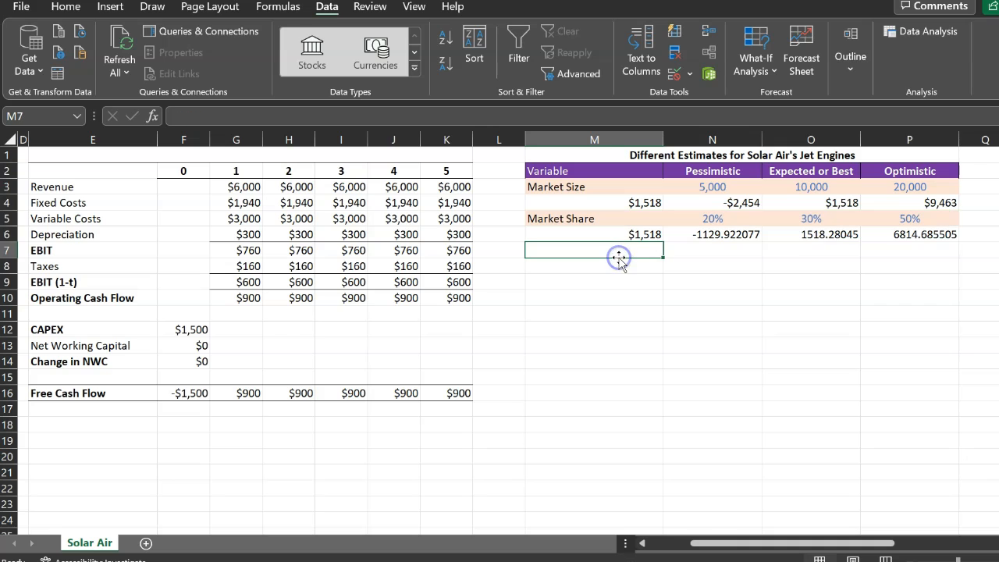
drag(708, 531, 648, 542)
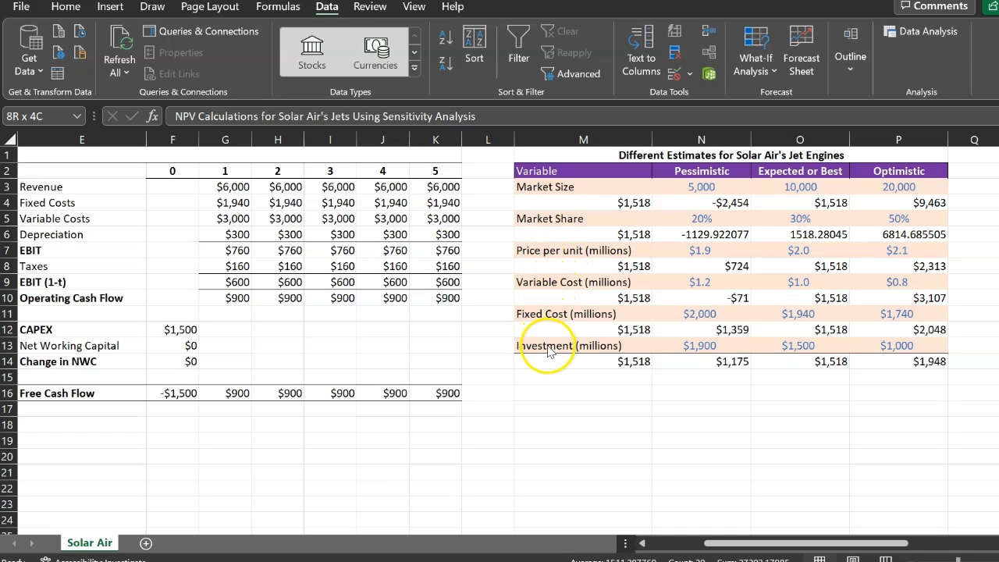
click(794, 347)
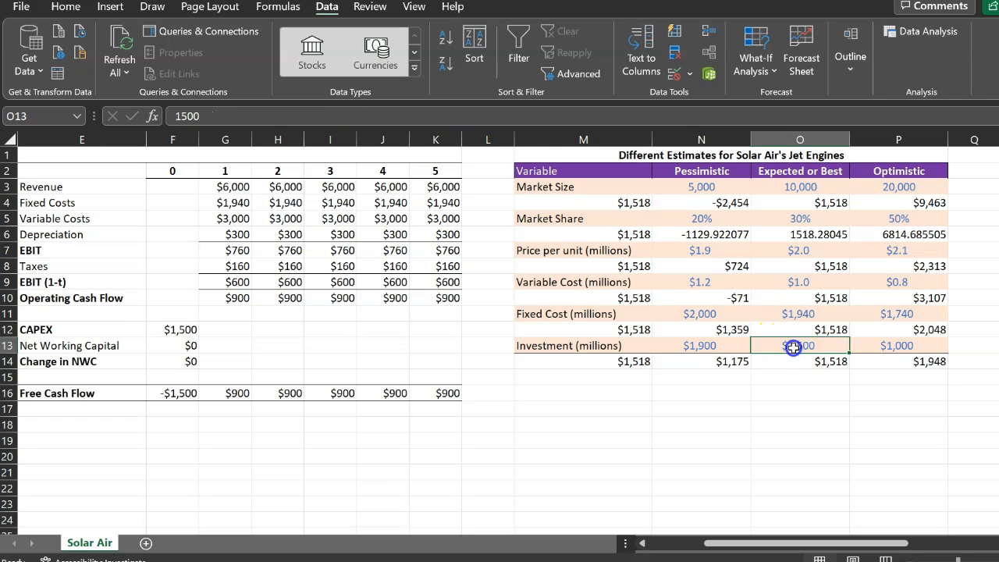
click(695, 349)
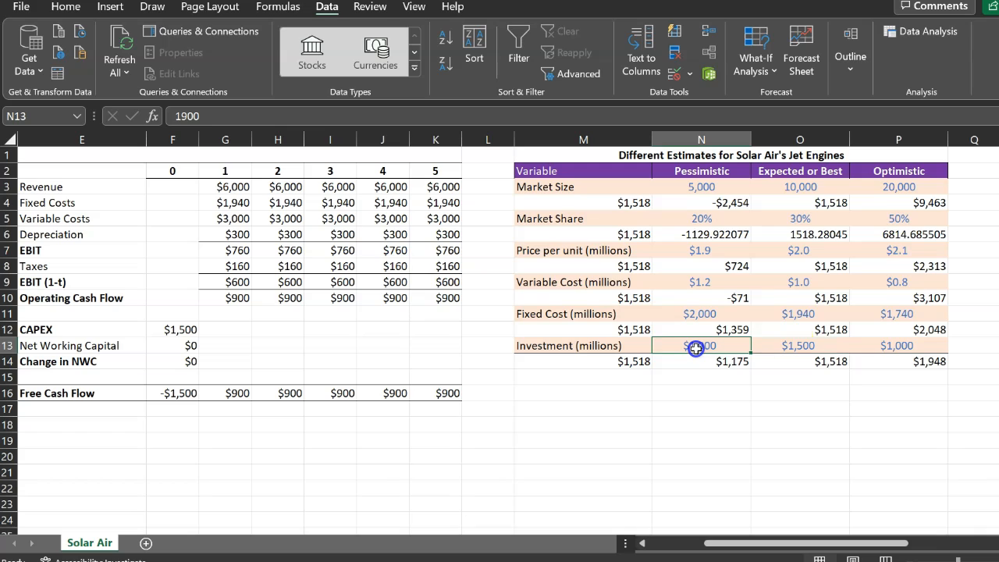
click(902, 347)
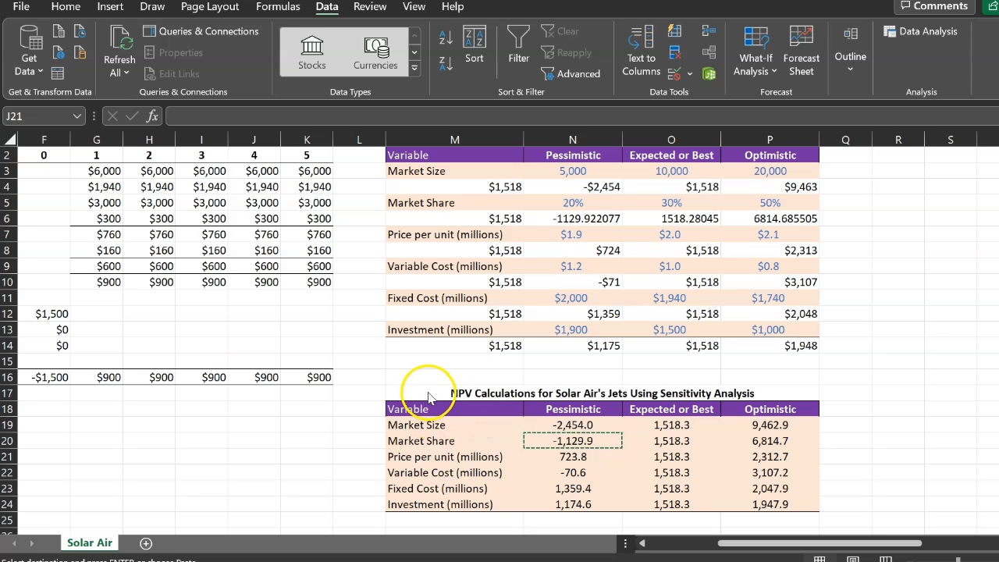
Examine the variables and scenario columns of the NPV Calculations summary table in M17:P24.
drag(439, 394, 460, 504)
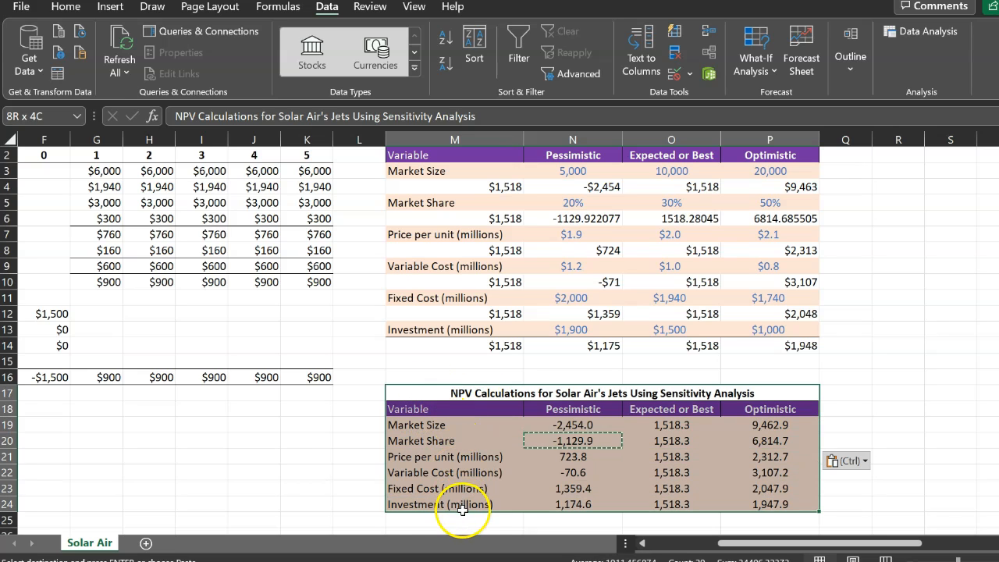
click(429, 427)
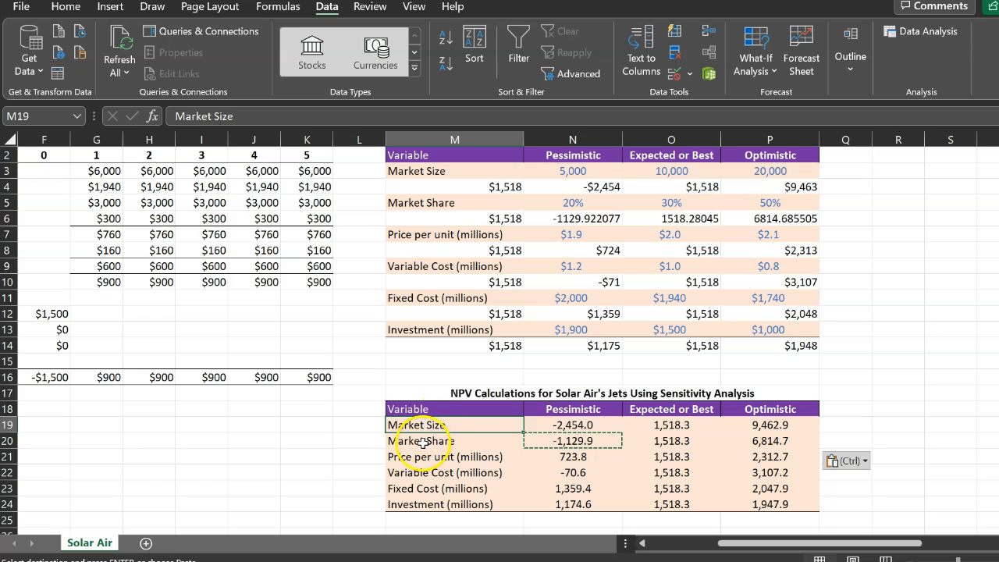
click(422, 442)
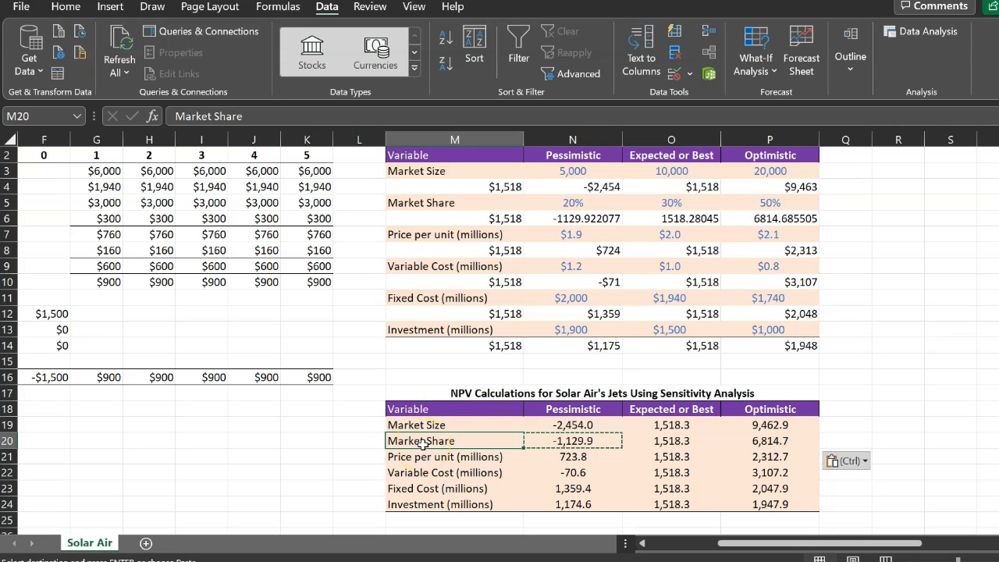
click(578, 409)
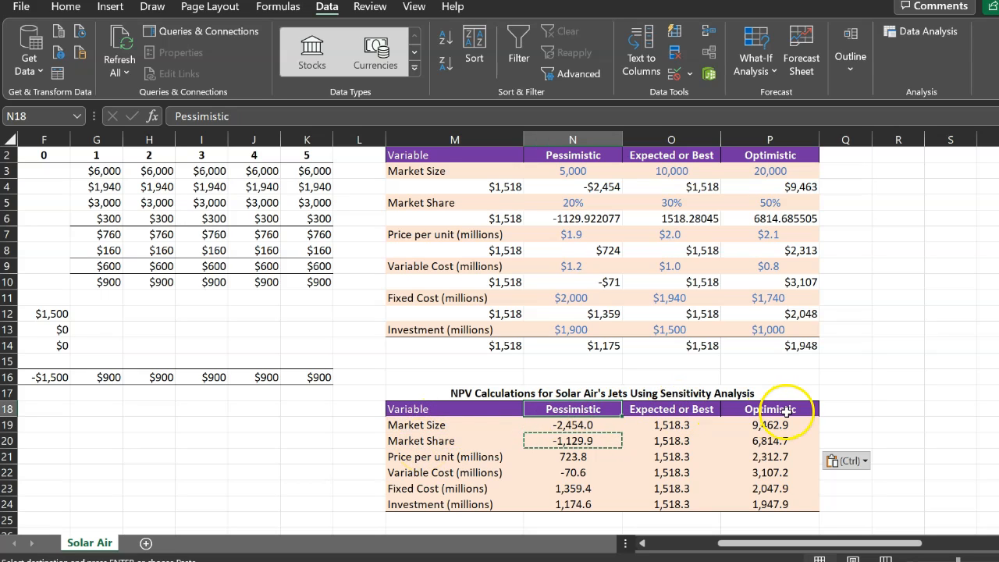
click(784, 411)
click(693, 410)
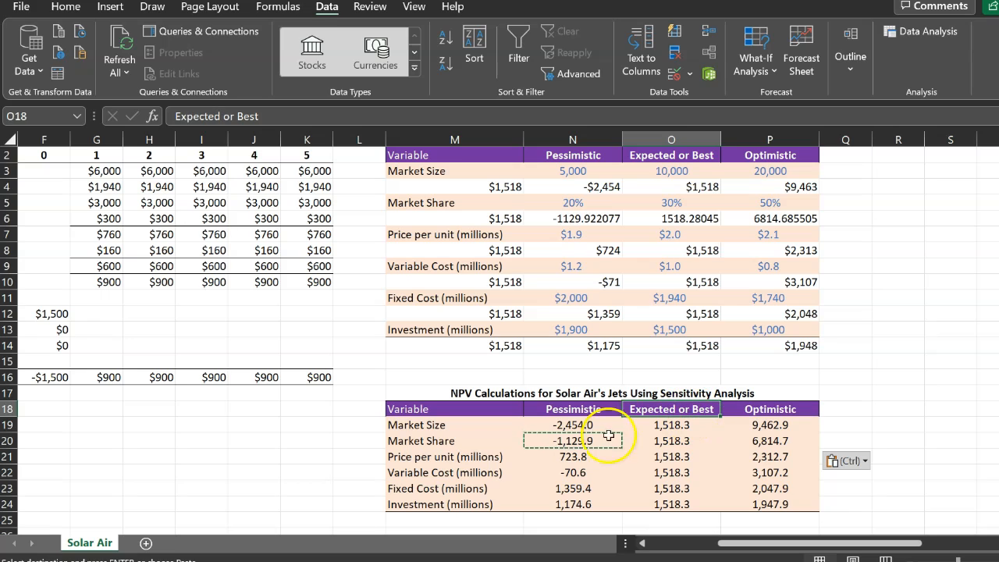
click(538, 460)
key(Escape)
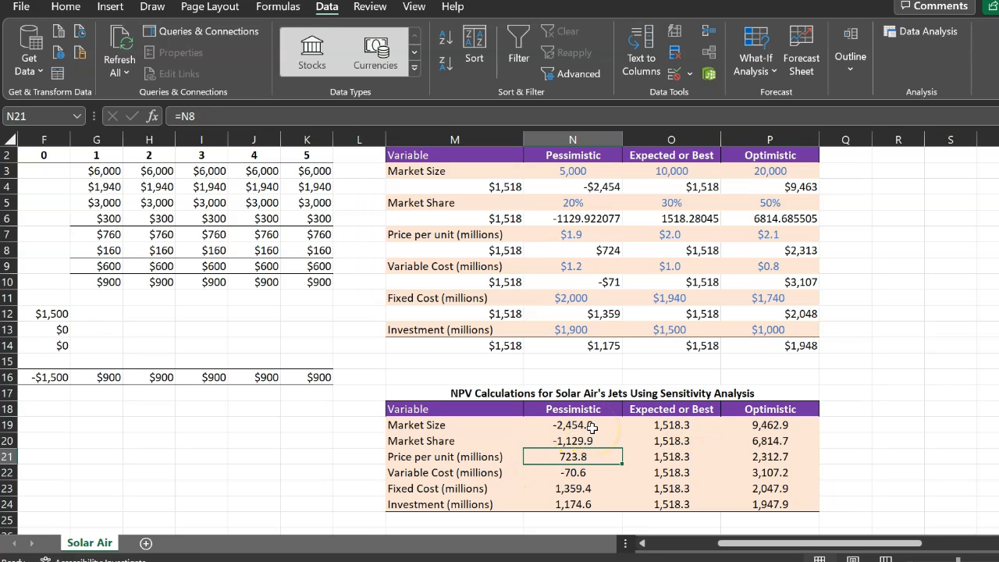
Link the summary table's pessimistic Market Size NPV in N19 to the data table result in N4.
click(592, 427)
text(=)
click(599, 187)
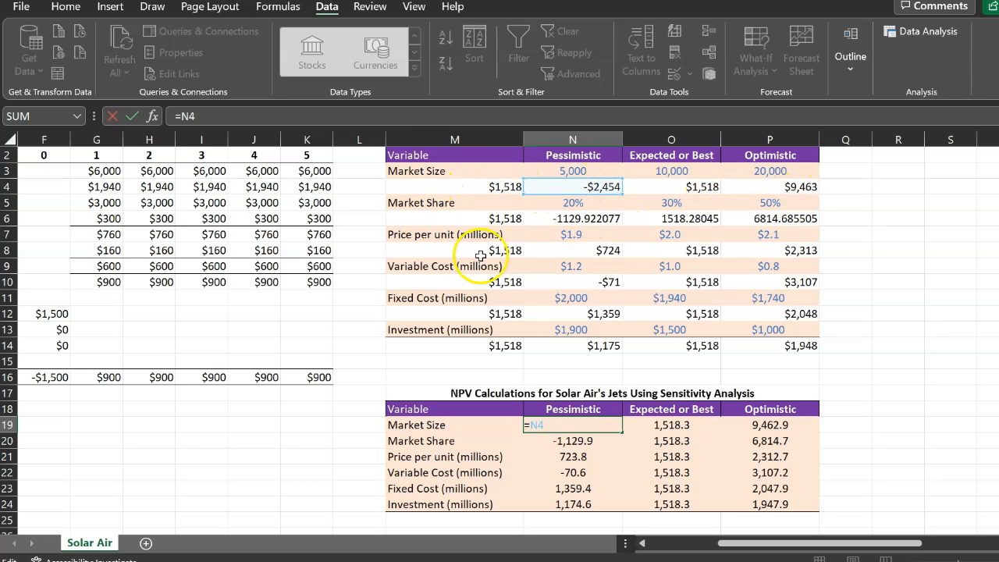
key(Return)
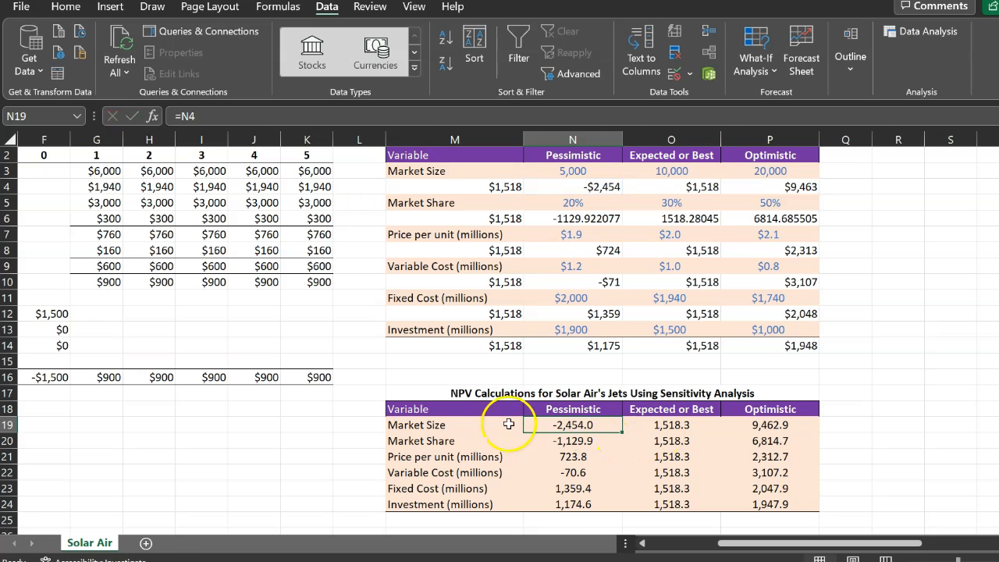